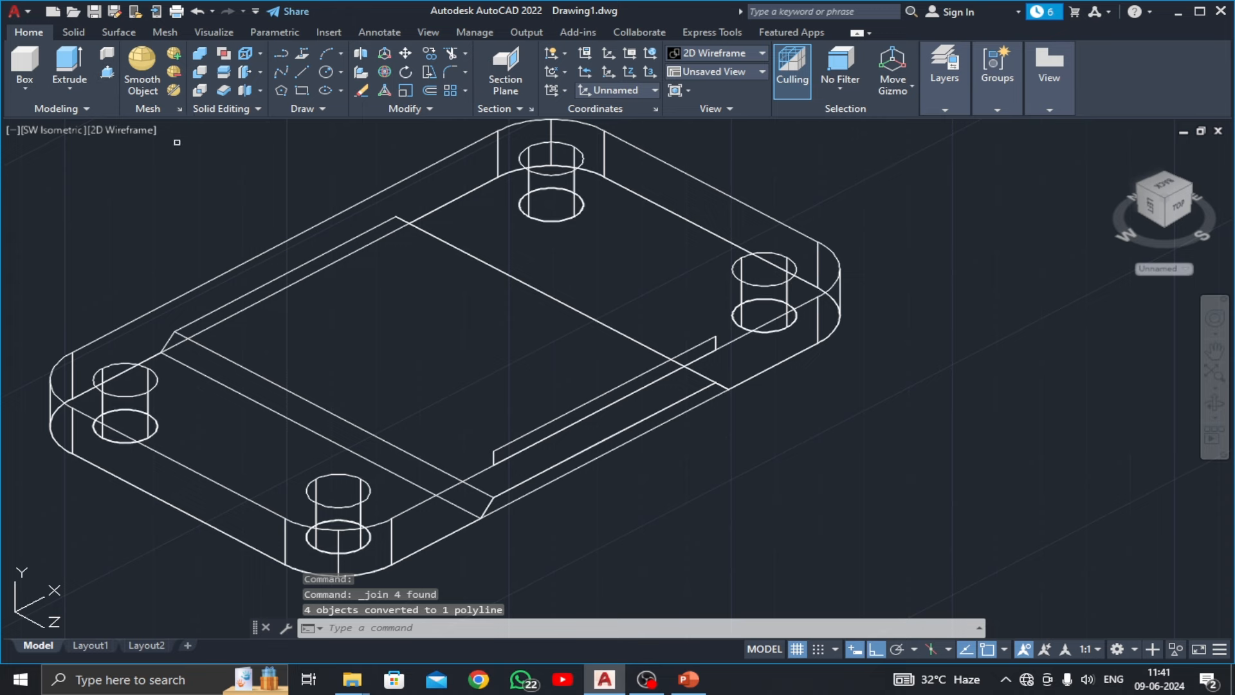
# Press-pull the joined thin rectangular profile on the plate's long side 72 units across the plate
pyautogui.click(107, 73)
pyautogui.click(603, 400)
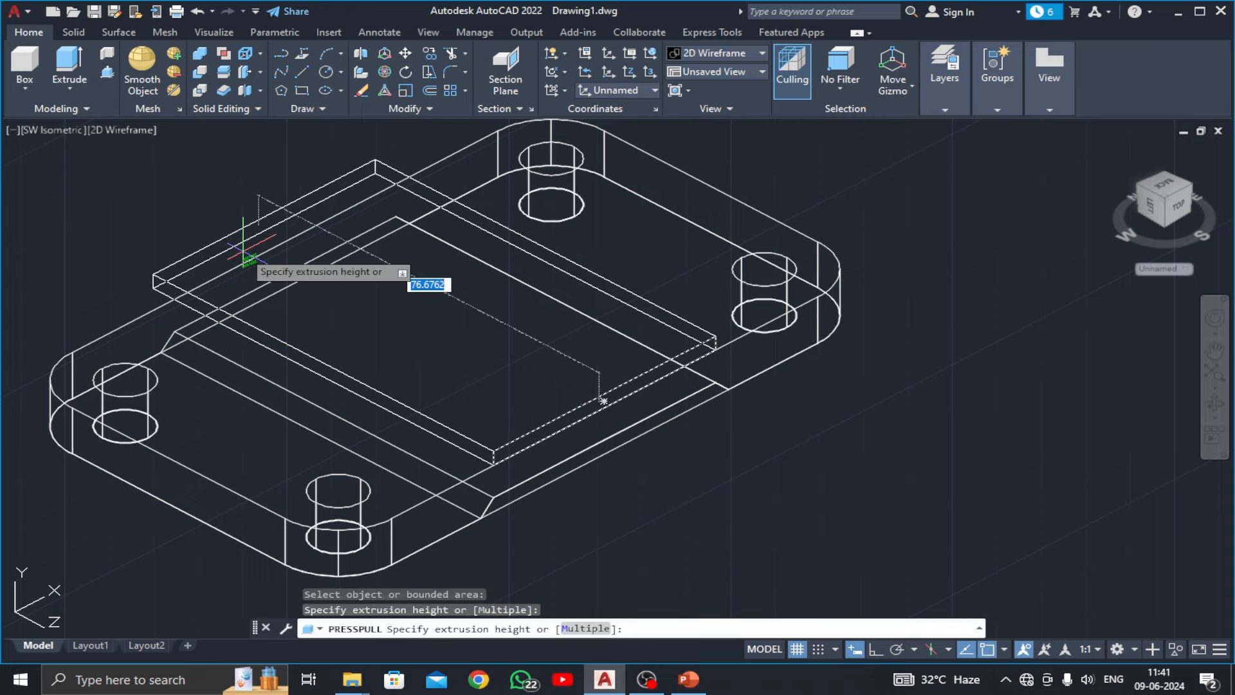
pyautogui.write('72')
pyautogui.press('Return')
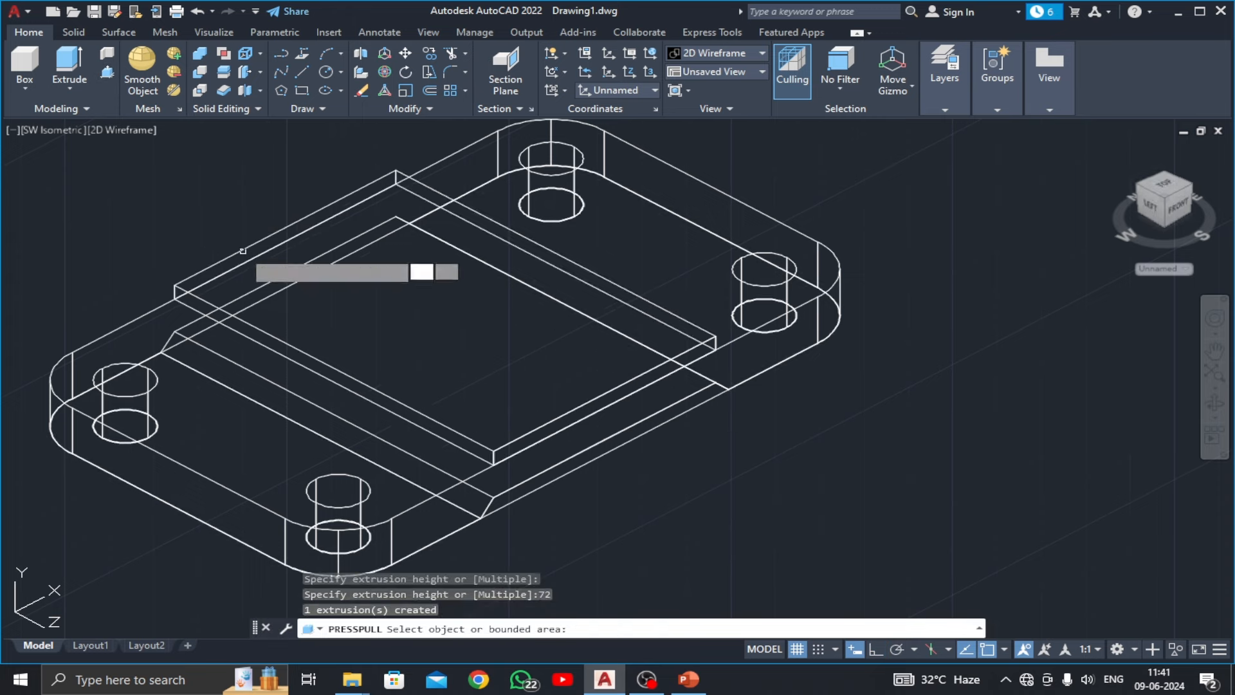
pyautogui.press('Return')
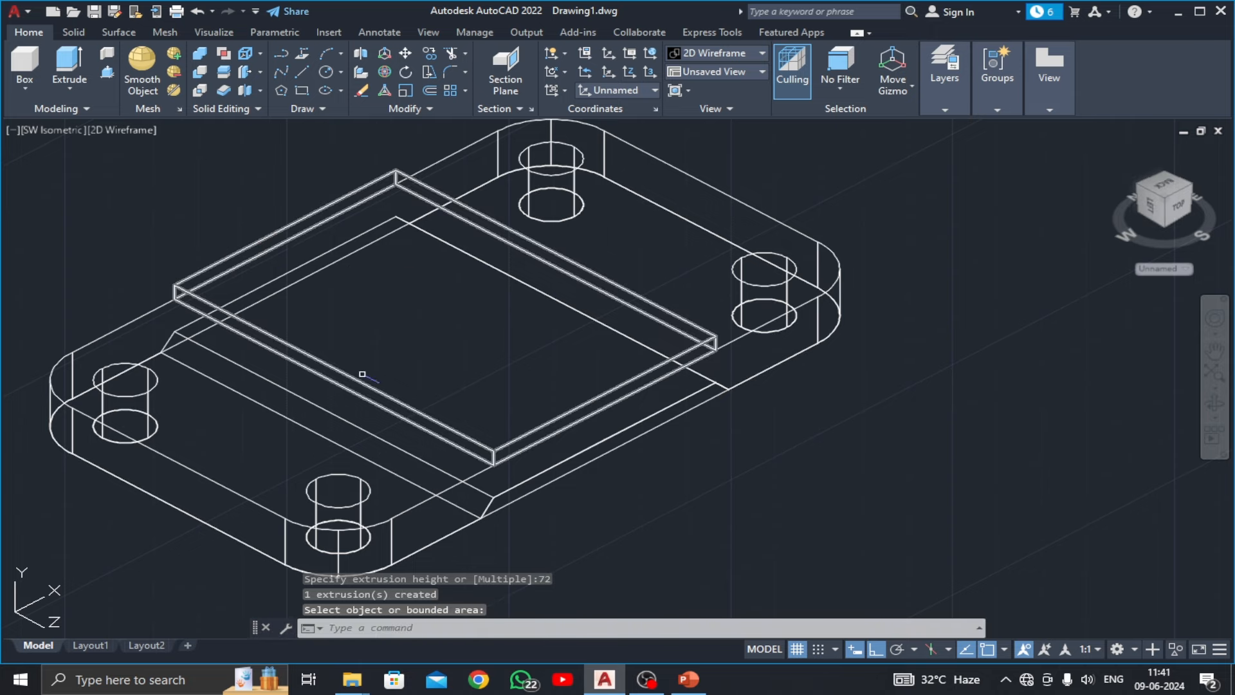
pyautogui.scroll(-5, 450, 412)
pyautogui.press('Escape')
pyautogui.press('Escape')
pyautogui.press('Escape')
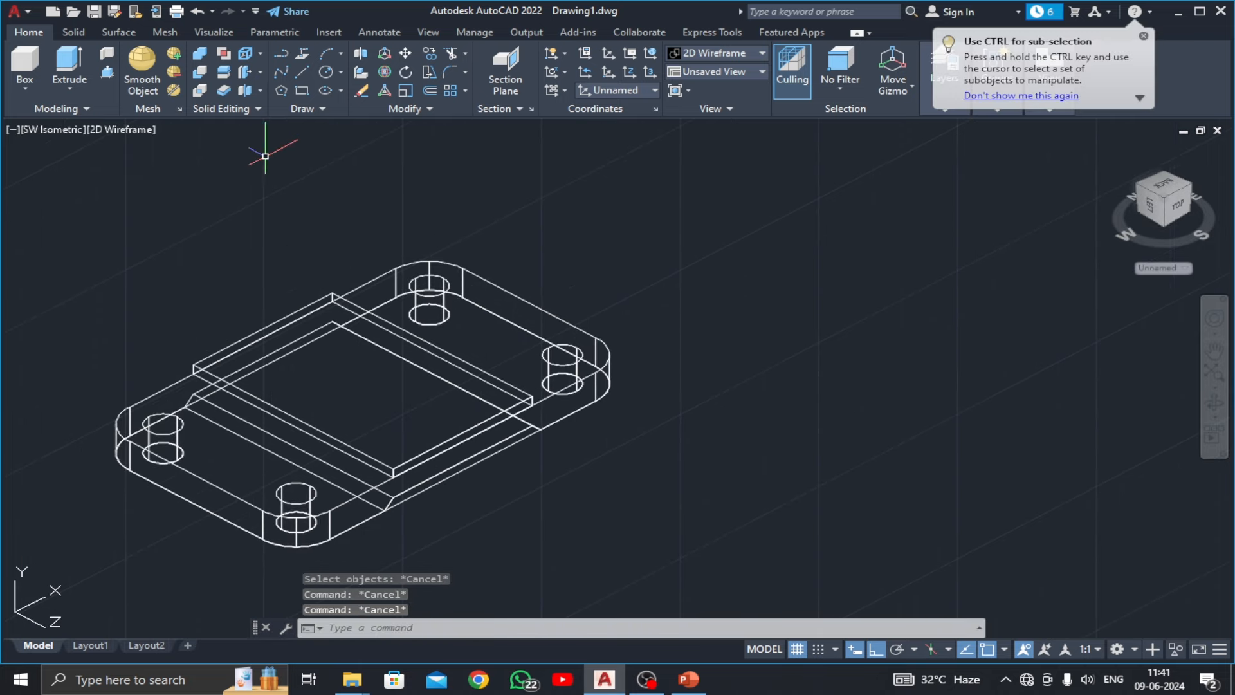
# Union the base plate with the newly extruded raised slab into one solid
pyautogui.click(207, 54)
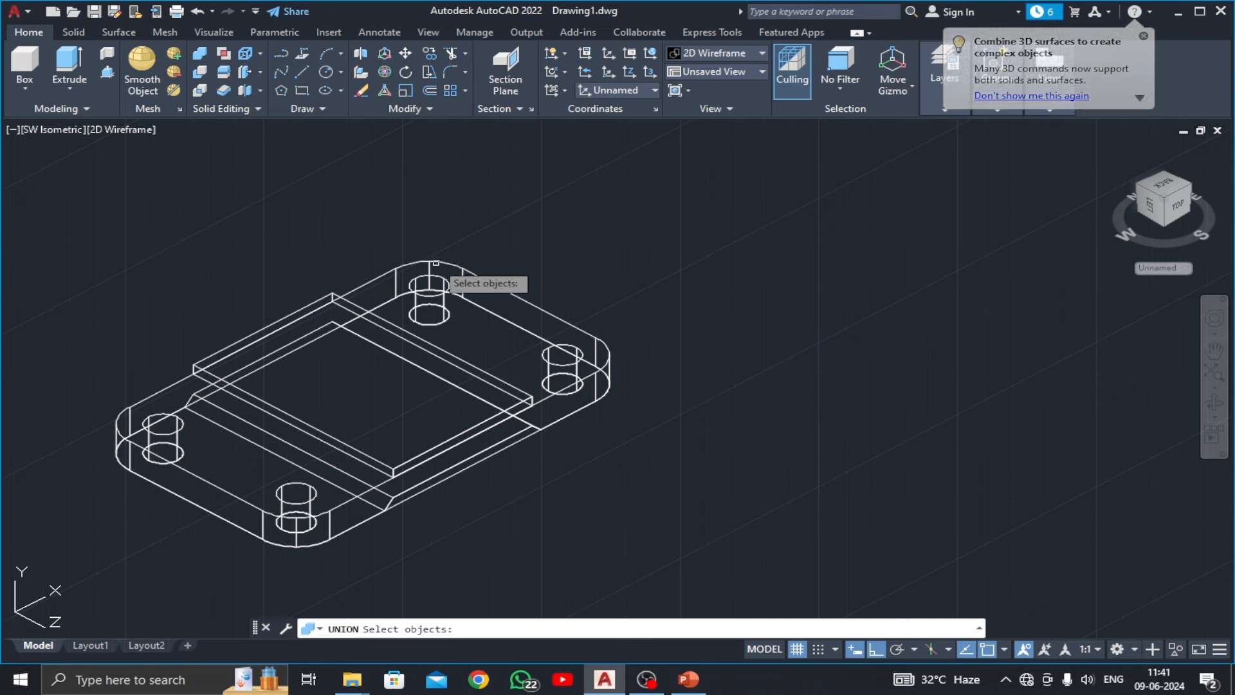
pyautogui.click(386, 285)
pyautogui.click(323, 298)
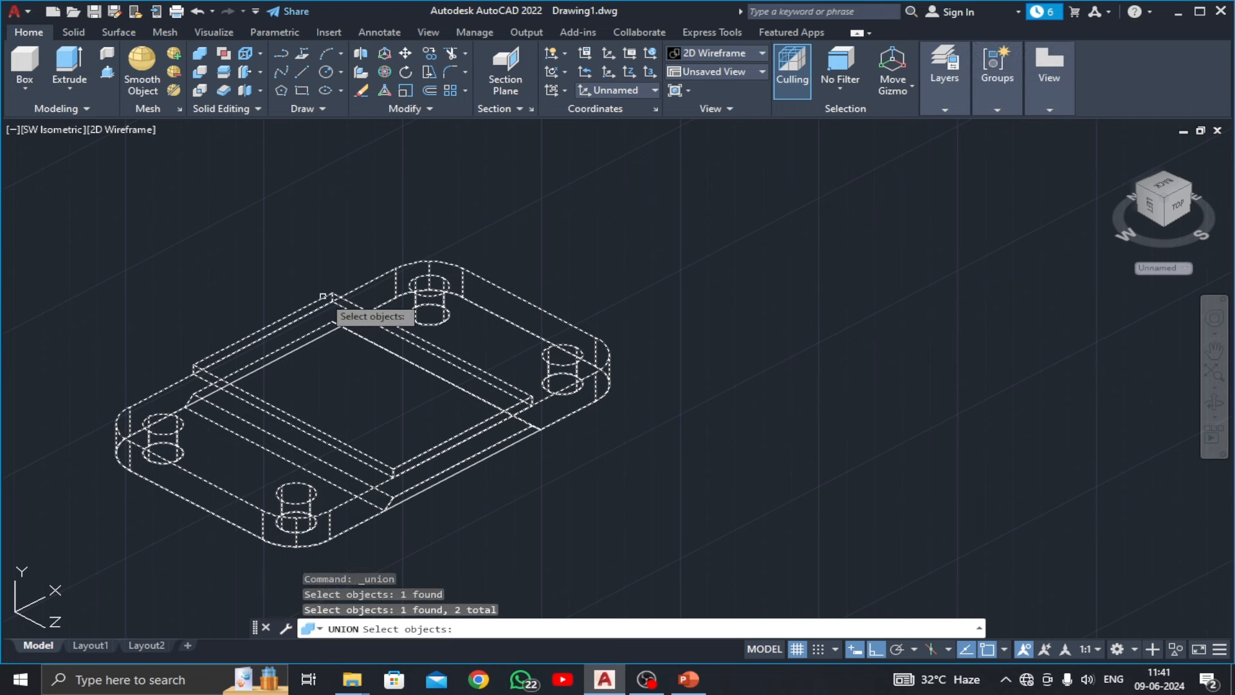
pyautogui.press('Return')
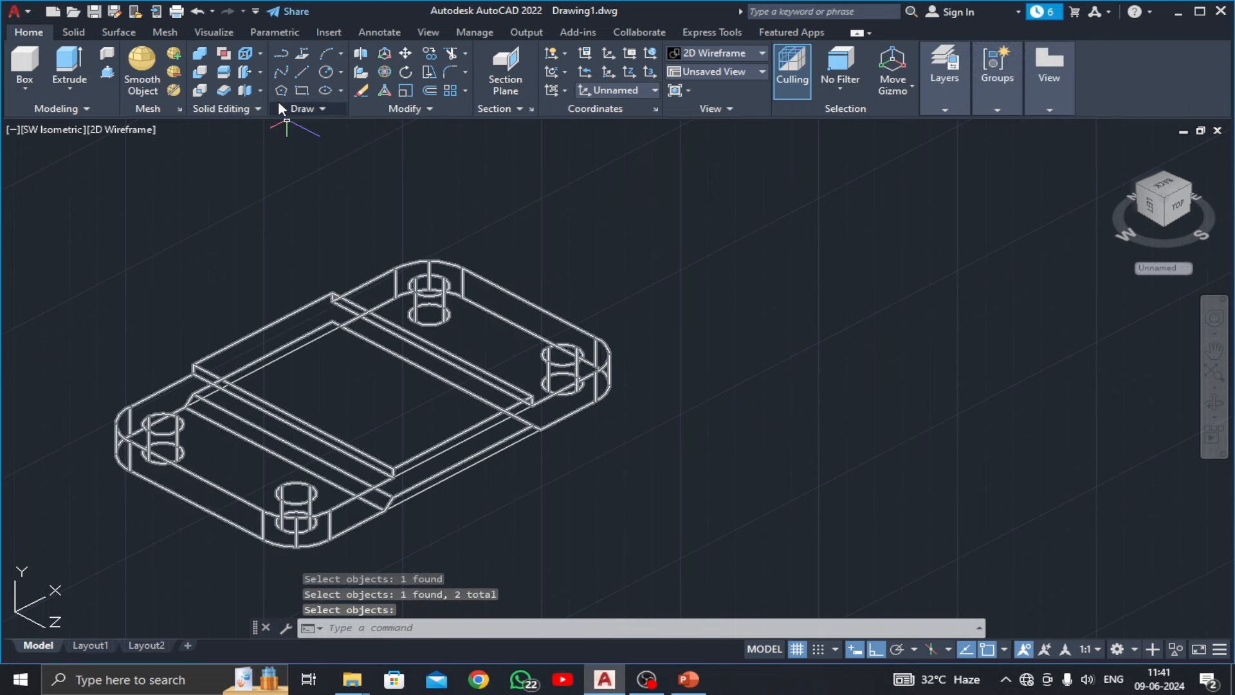
# Move the united plate solid clear of the original 2D profiles into empty space
pyautogui.click(405, 54)
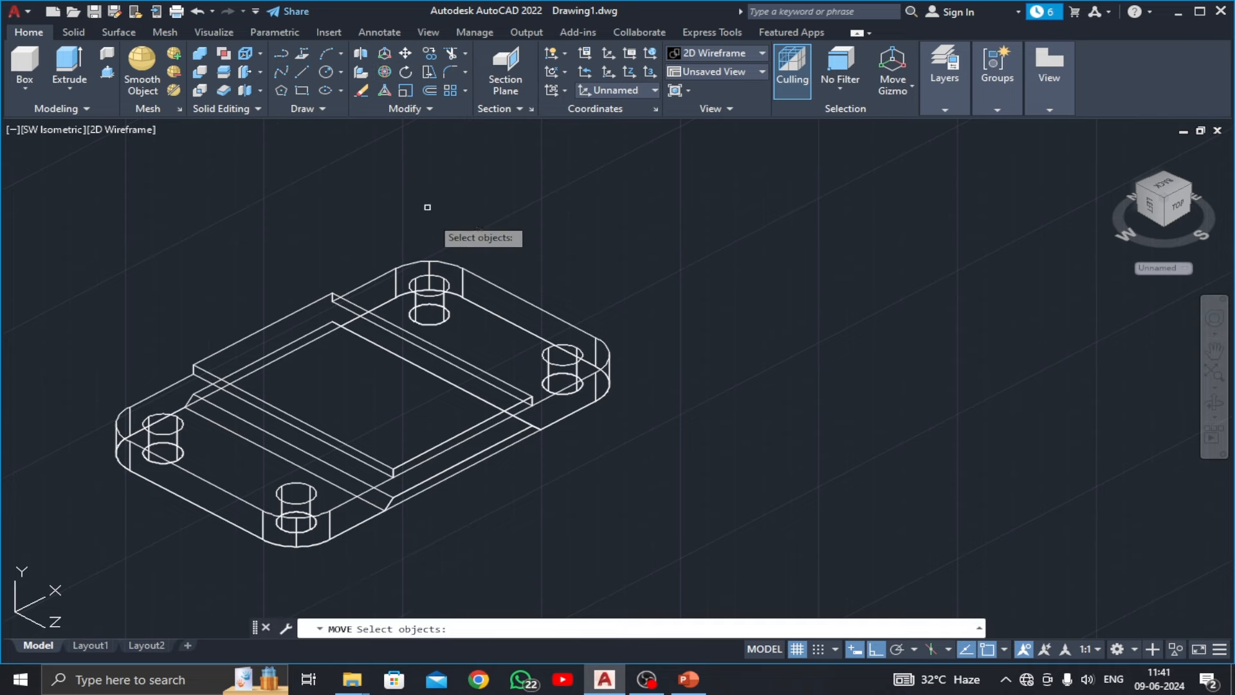
pyautogui.click(449, 264)
pyautogui.press('Return')
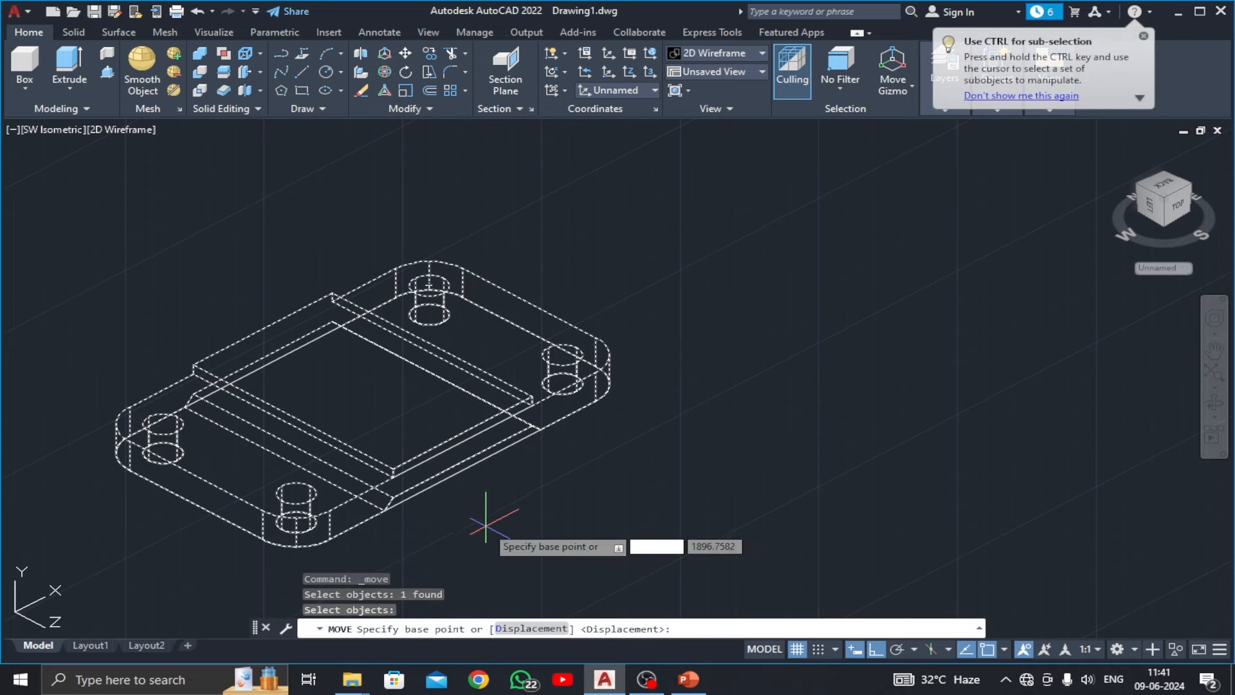
pyautogui.click(486, 523)
pyautogui.click(918, 408)
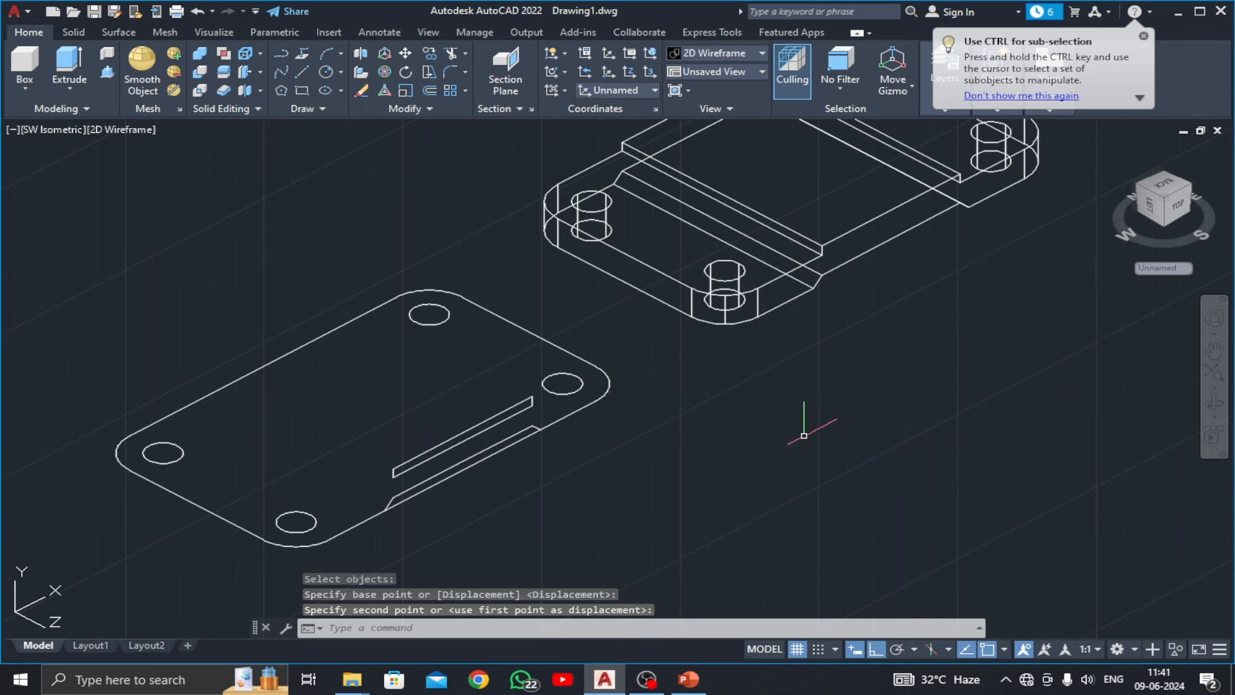
# Erase the leftover 2D outline, hole circles and side profiles at the plate's original location
pyautogui.click(689, 370)
pyautogui.click(102, 570)
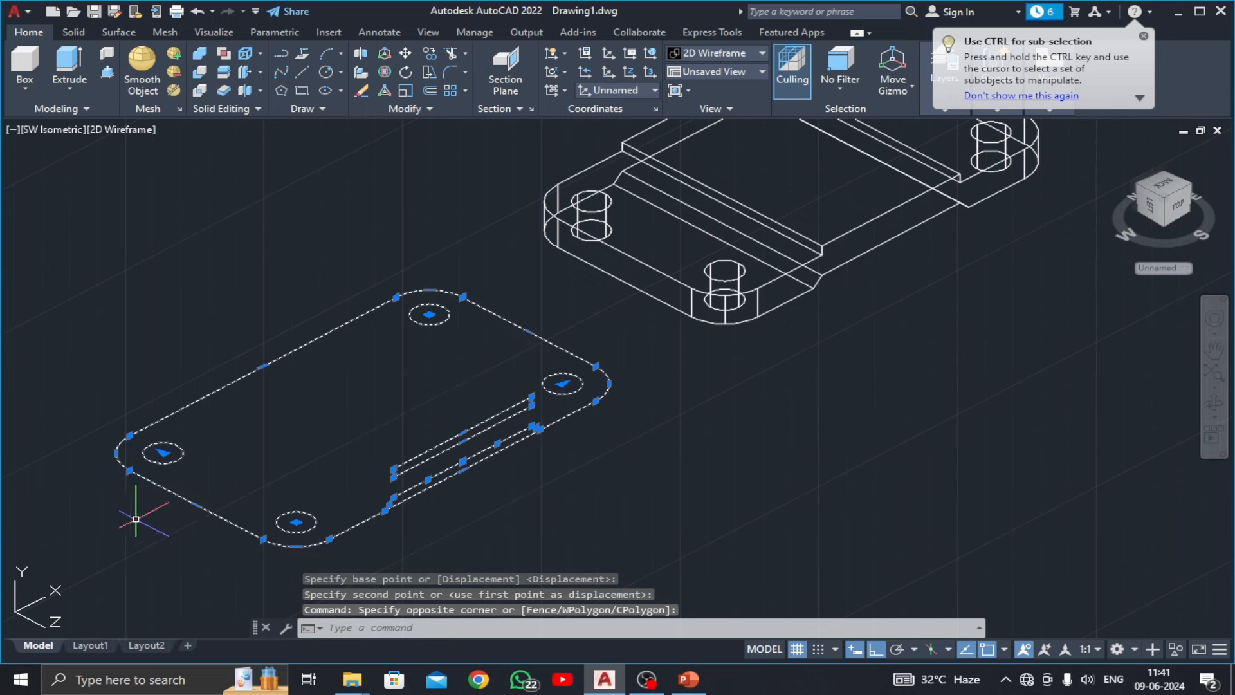
pyautogui.click(361, 90)
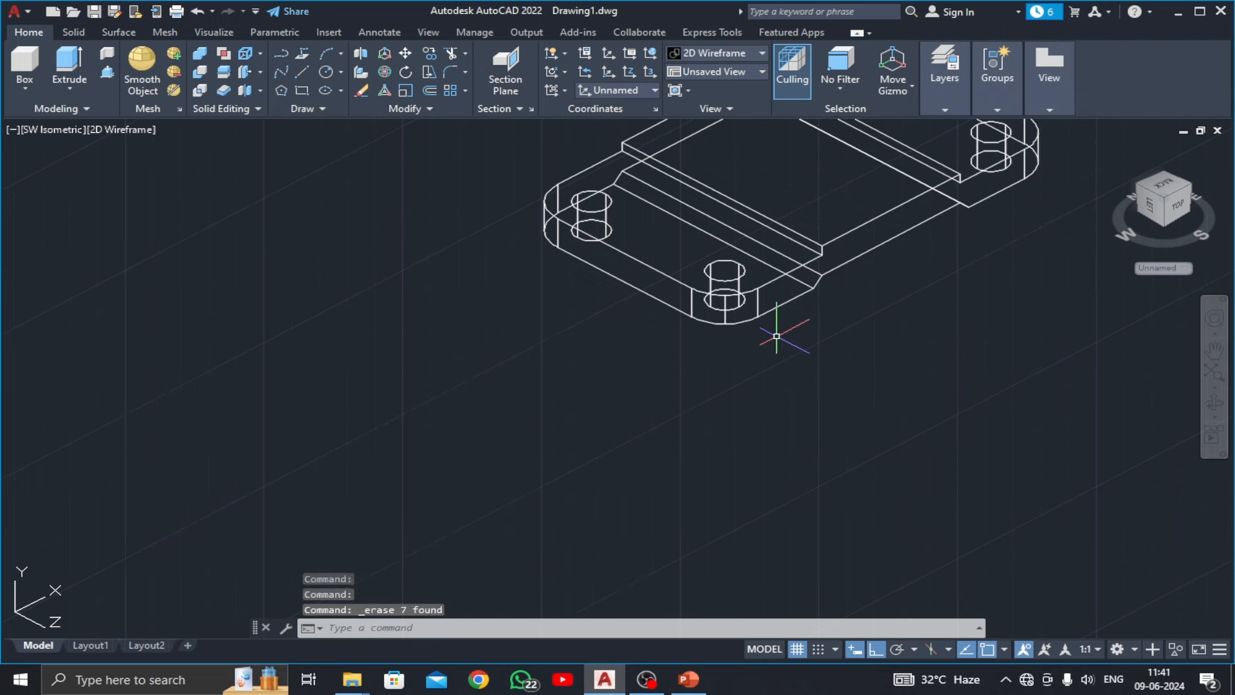
pyautogui.moveTo(785, 330)
pyautogui.mouseDown(button='middle')
pyautogui.moveTo(785, 391)
pyautogui.moveTo(594, 497)
pyautogui.mouseUp(button='middle')
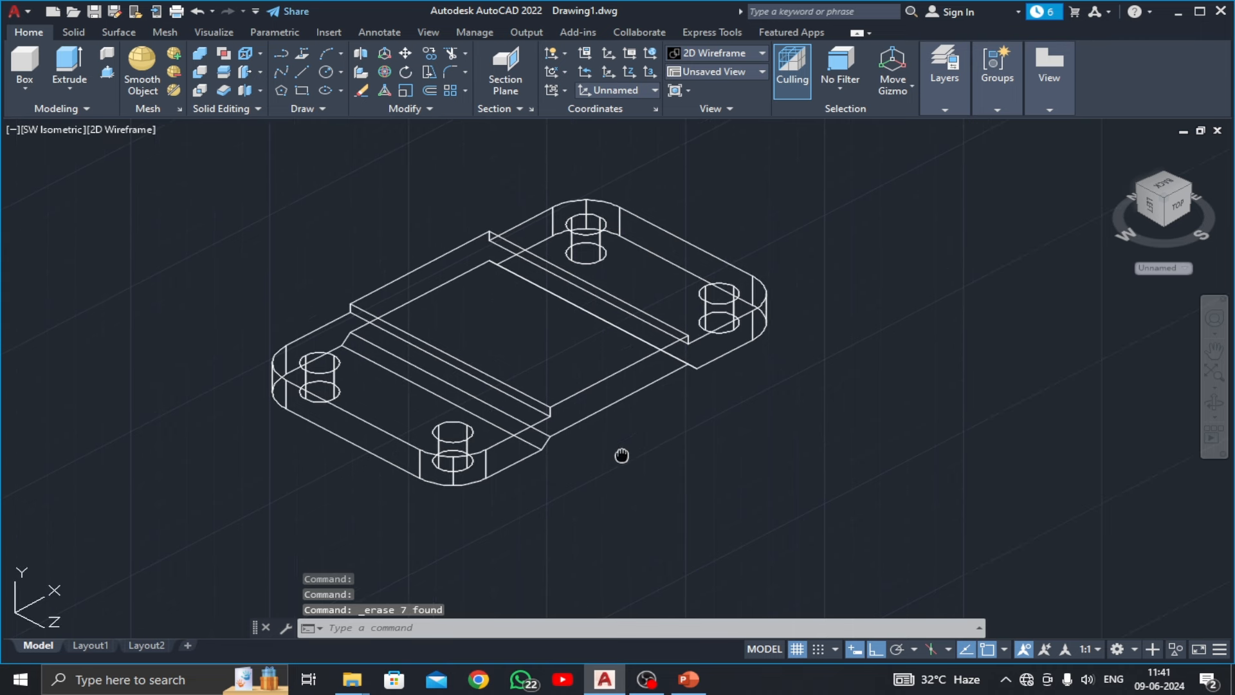
pyautogui.moveTo(621, 456); pyautogui.dragTo(620, 467, button='middle')
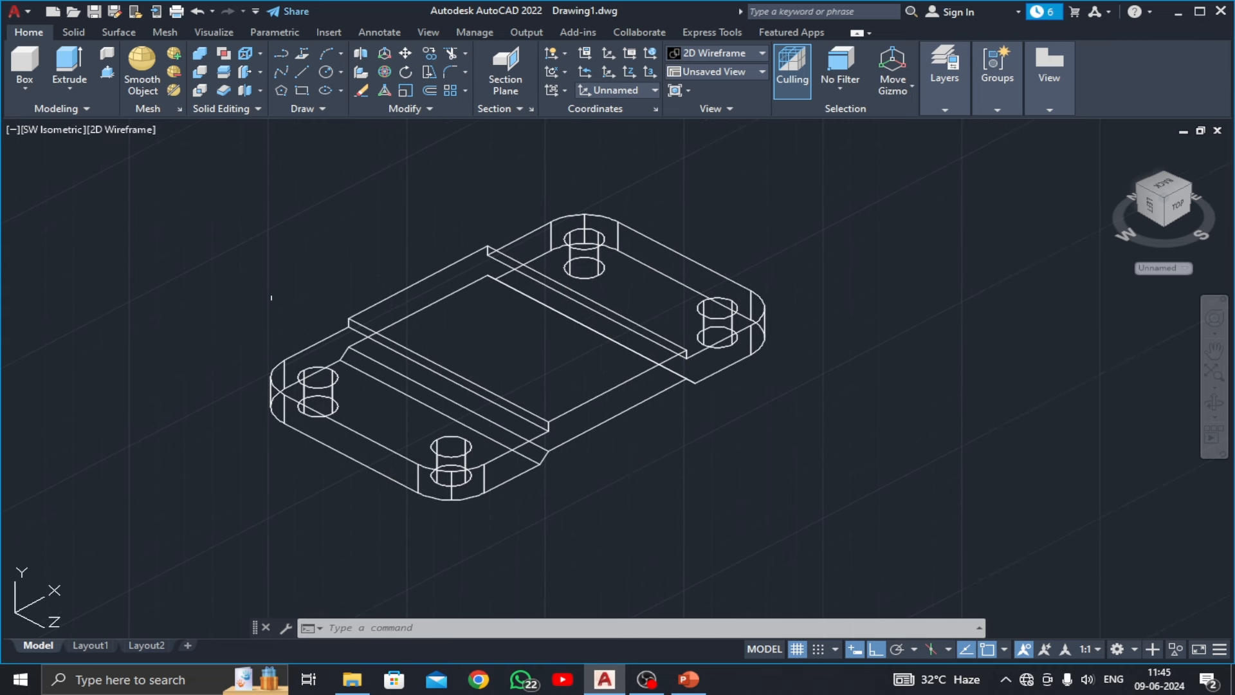
# Start a helix centred on the upper circle of the front corner hole, with base and top radius 5.10
pyautogui.moveTo(271, 298); pyautogui.dragTo(271, 317, button='middle')
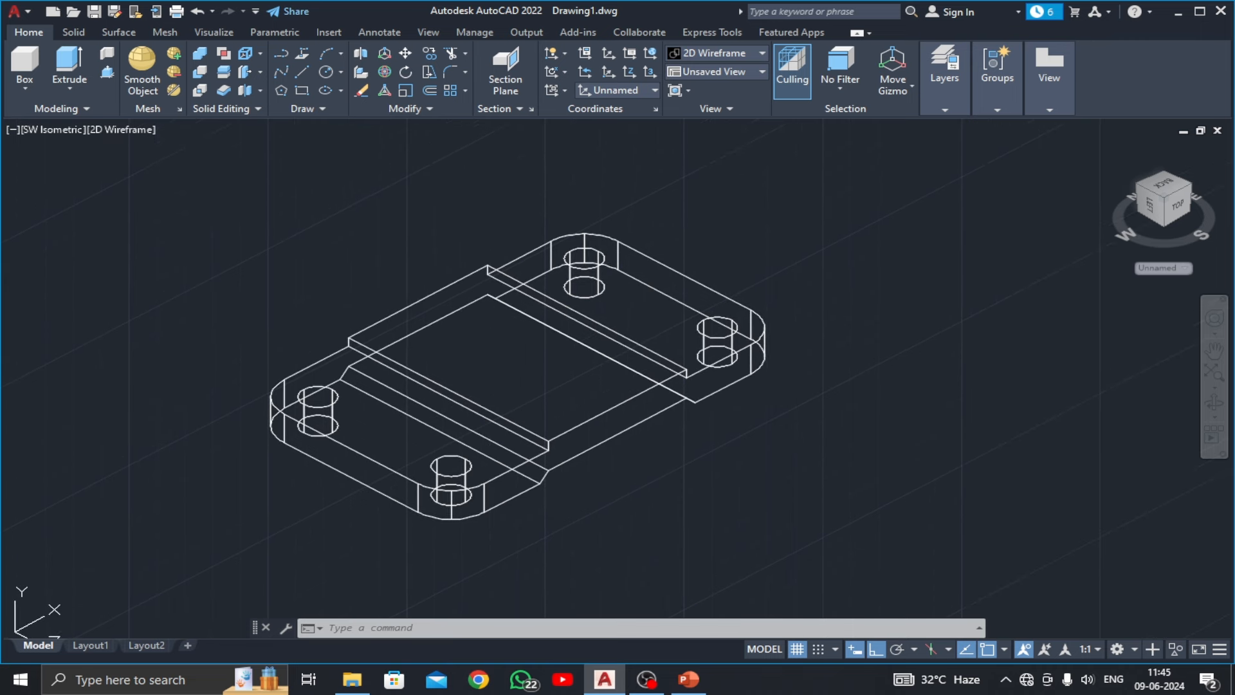
pyautogui.click(293, 114)
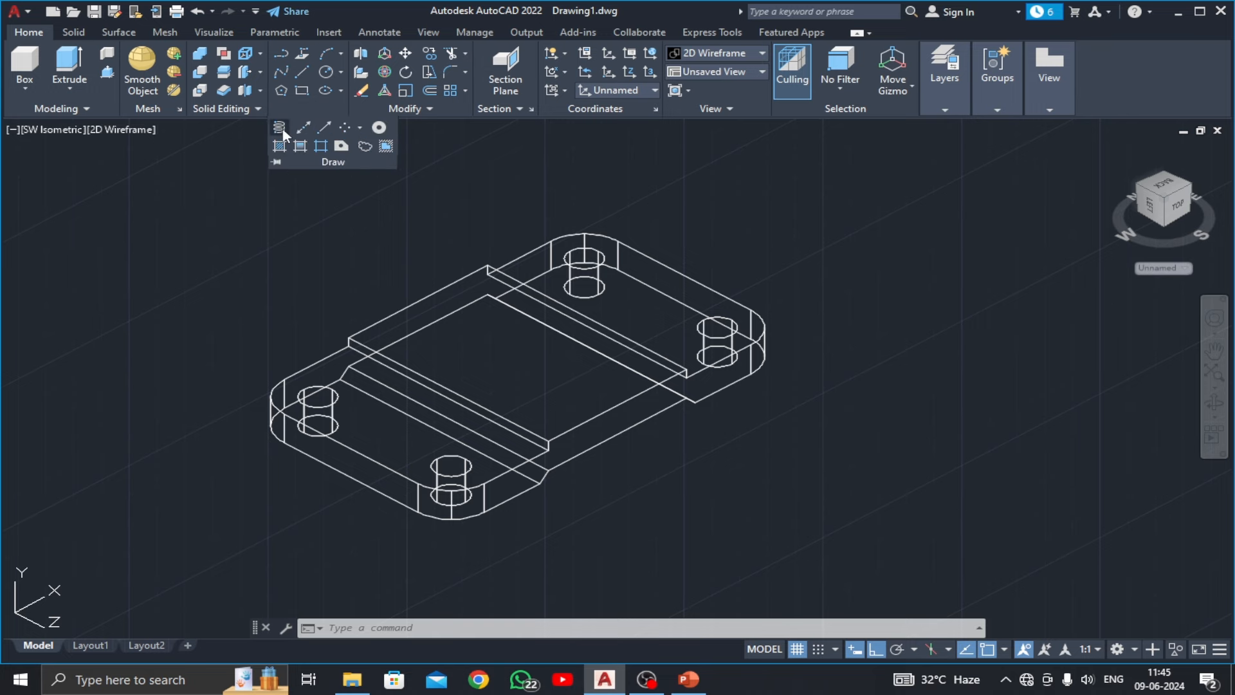
pyautogui.click(280, 128)
pyautogui.scroll(4, 425, 458)
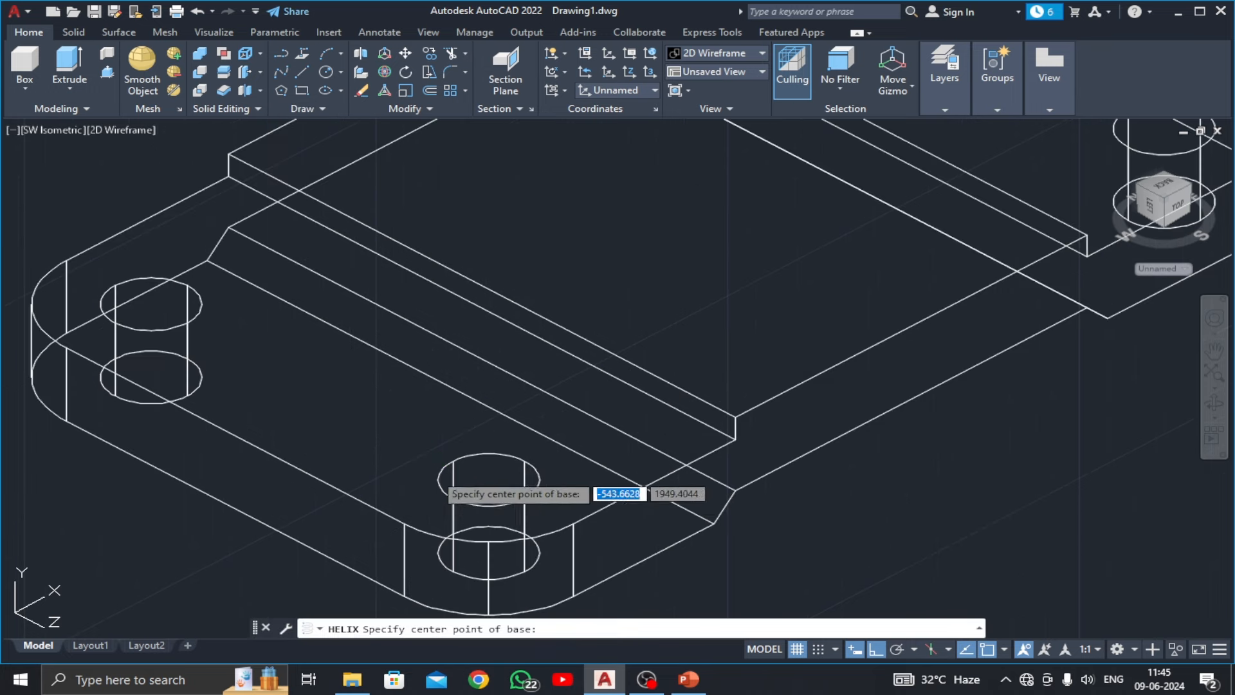
pyautogui.click(488, 480)
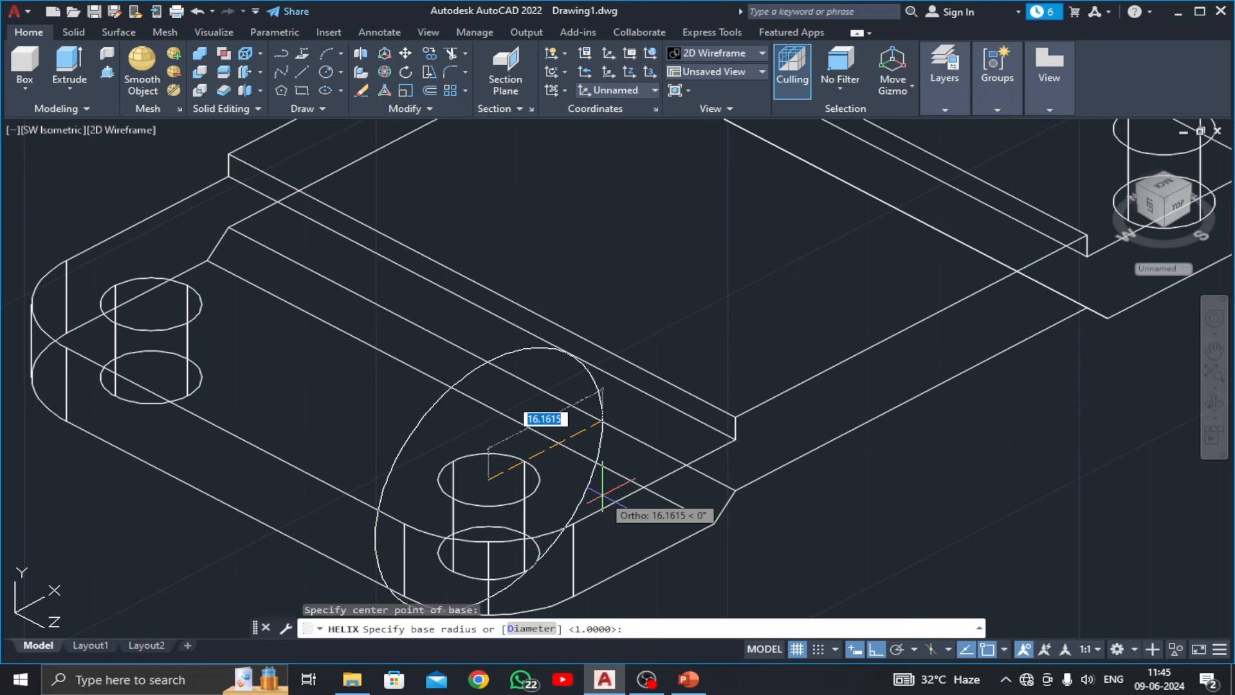
pyautogui.write('5.10')
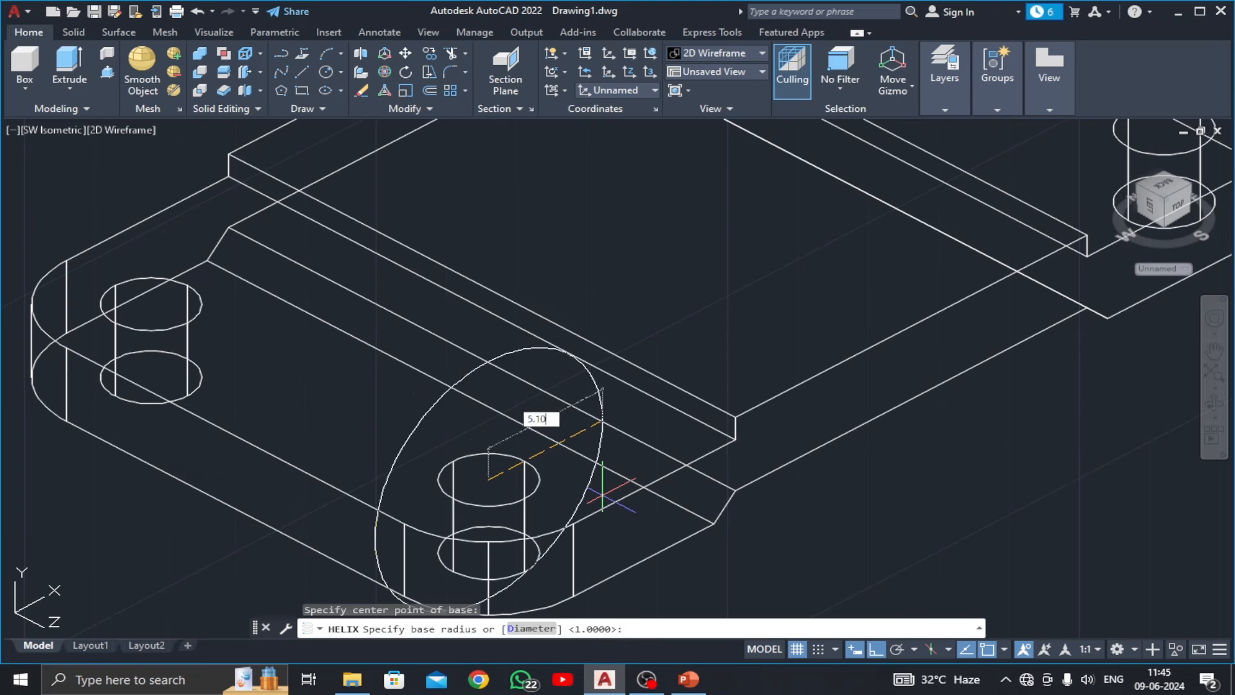
pyautogui.press('Return')
pyautogui.write('5')
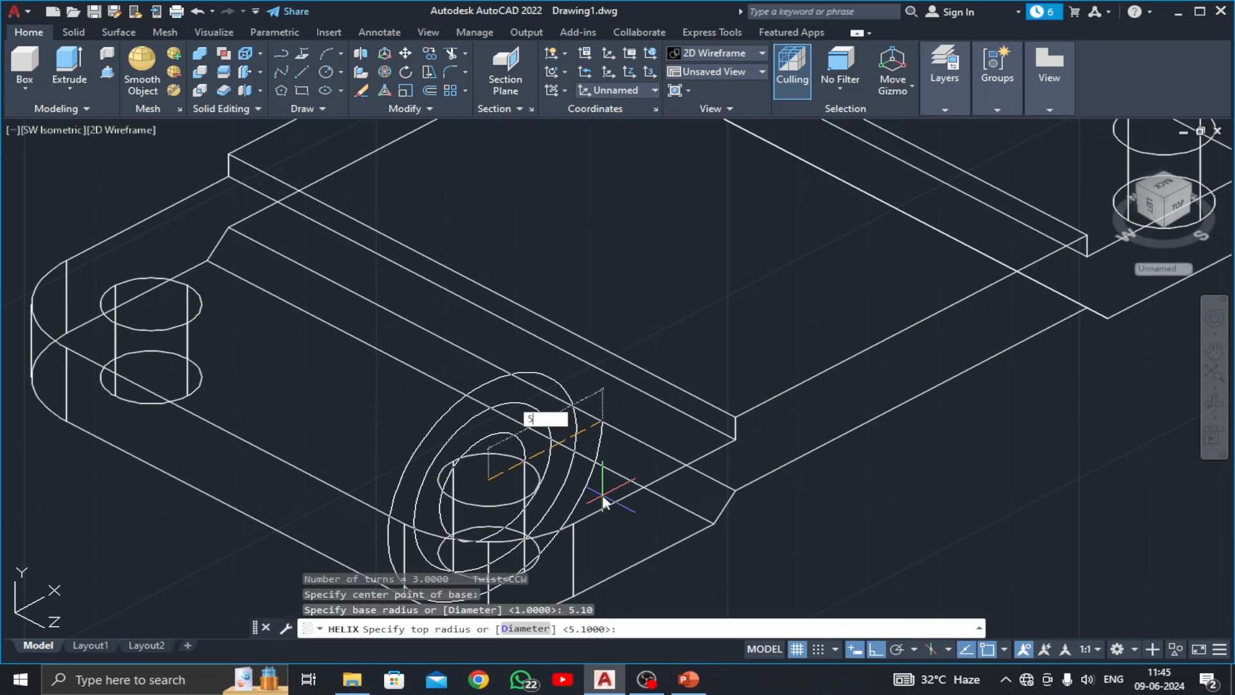
pyautogui.write('.10')
pyautogui.press('Return')
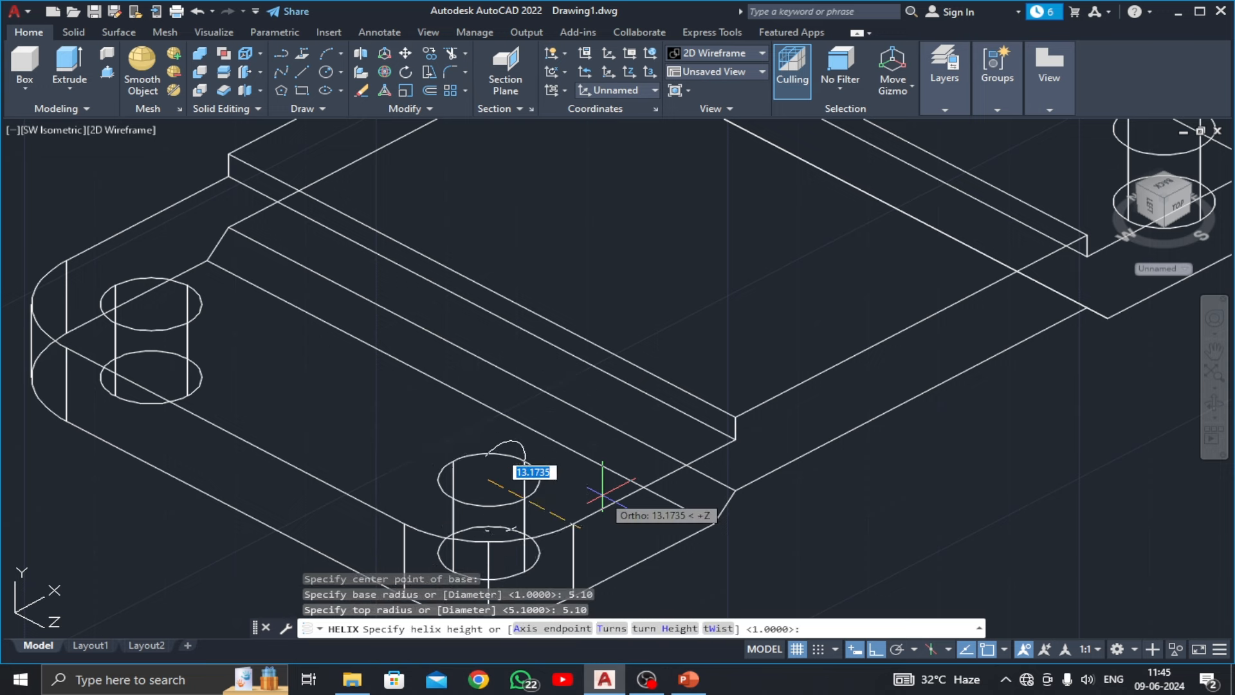
# Finish the helix using the axis endpoint option, running 10 units down the hole's axis
pyautogui.write('a')
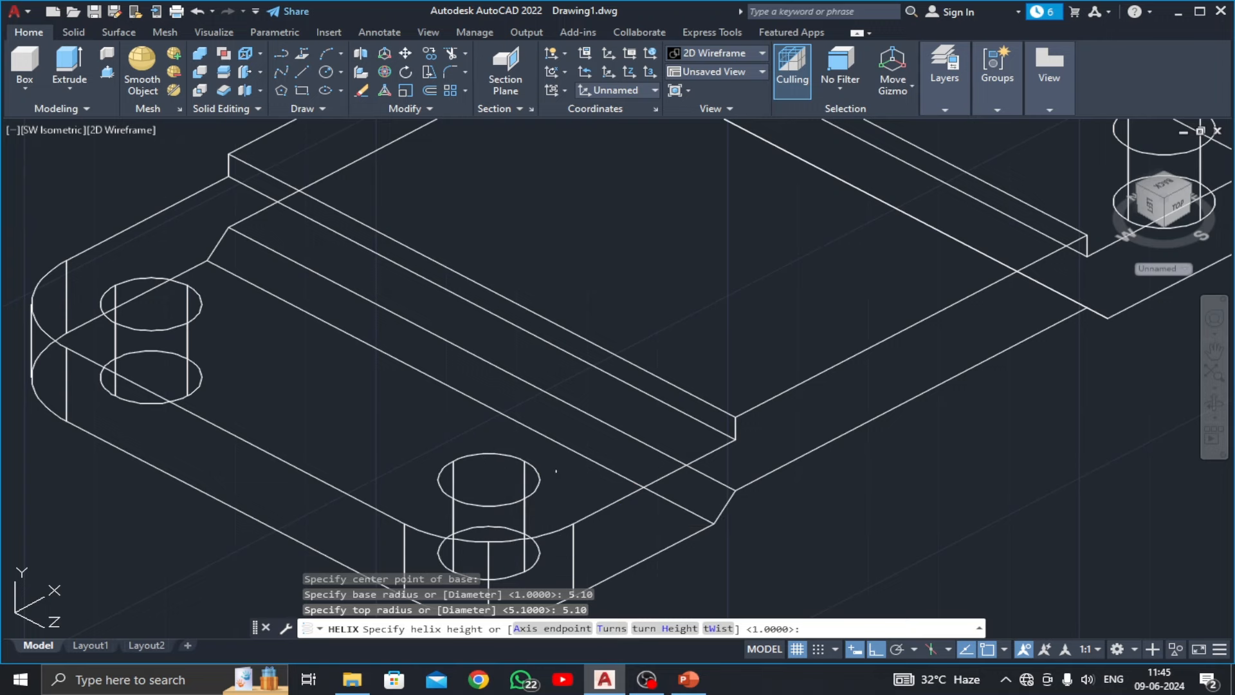
pyautogui.press('Return')
pyautogui.moveTo(602, 506); pyautogui.dragTo(608, 387, button='middle')
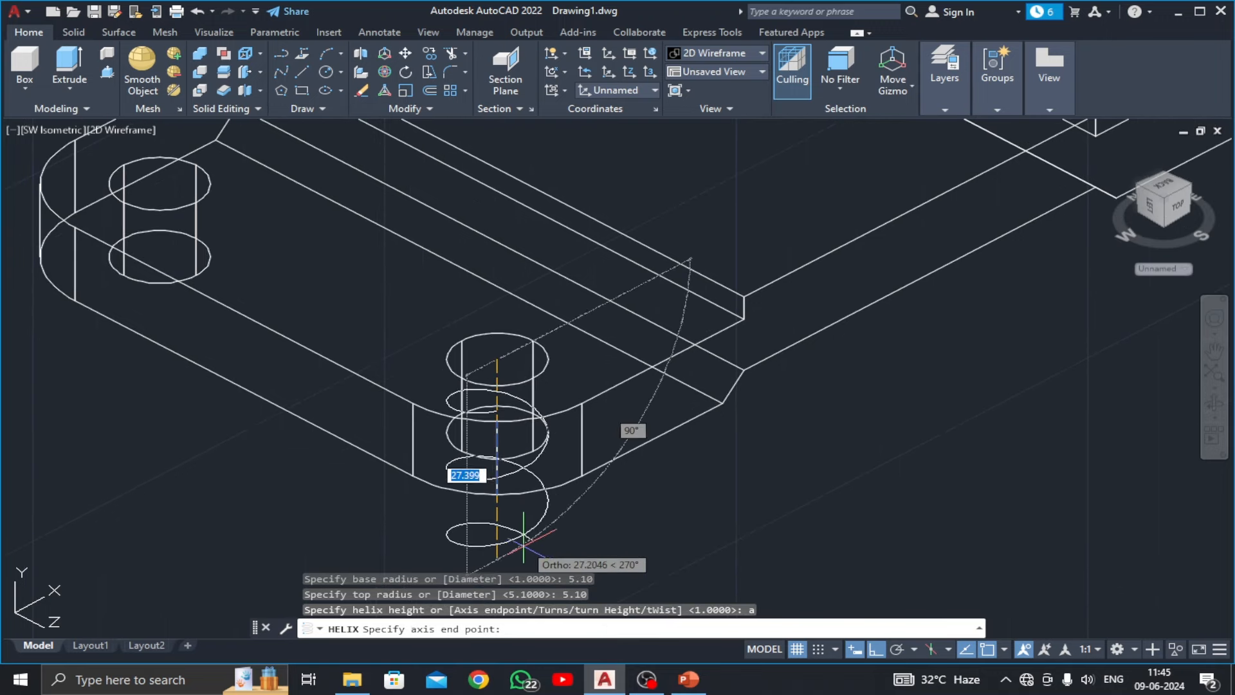
pyautogui.write('1')
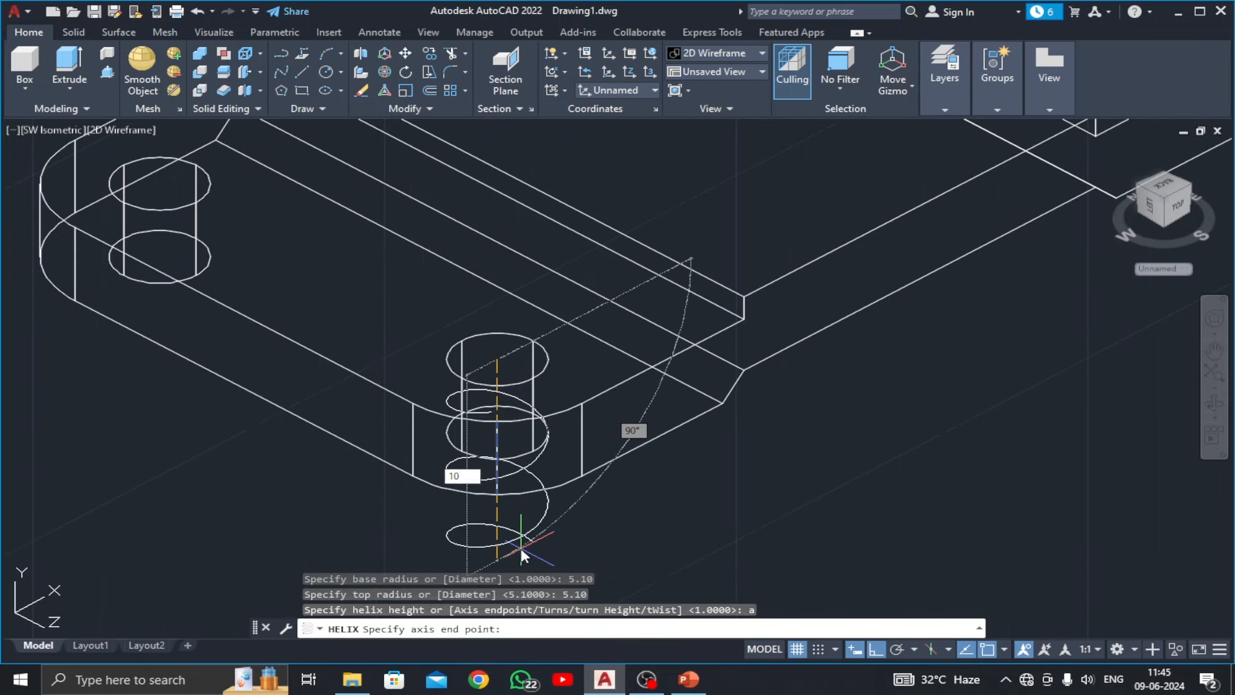
pyautogui.write('0')
pyautogui.press('Return')
pyautogui.press('Escape')
# Set the number of turns of the hole's helix to 5
pyautogui.scroll(4, 533, 373)
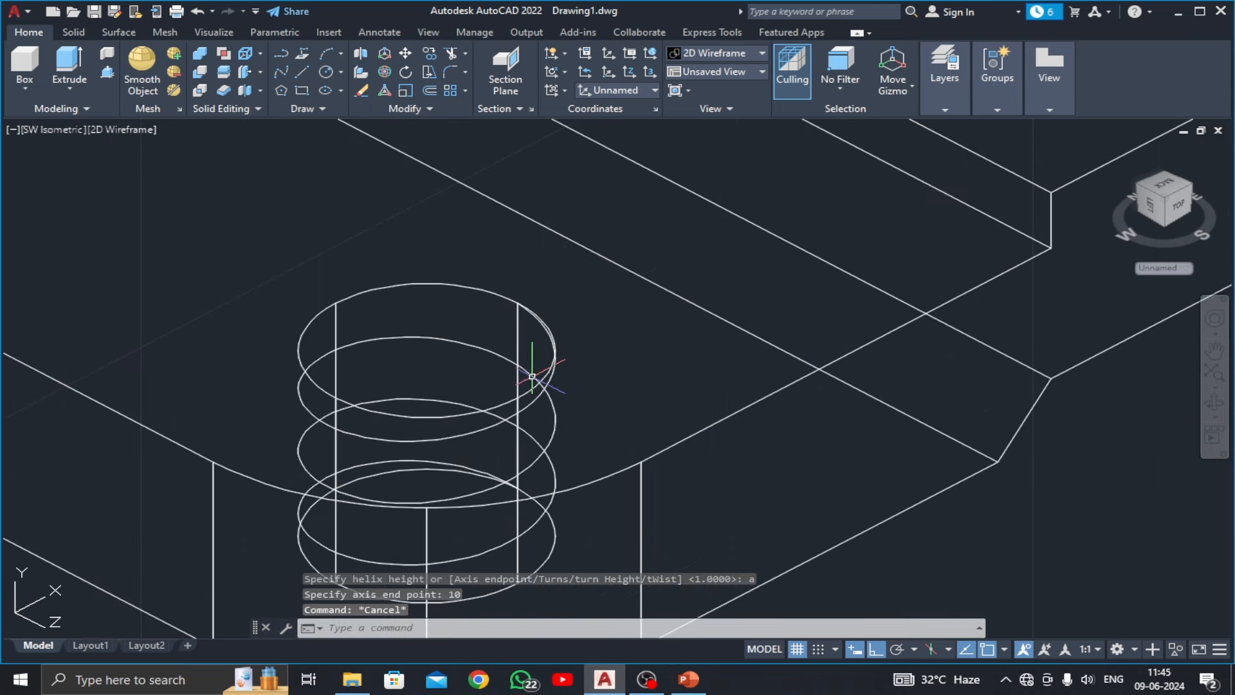
pyautogui.click(491, 354)
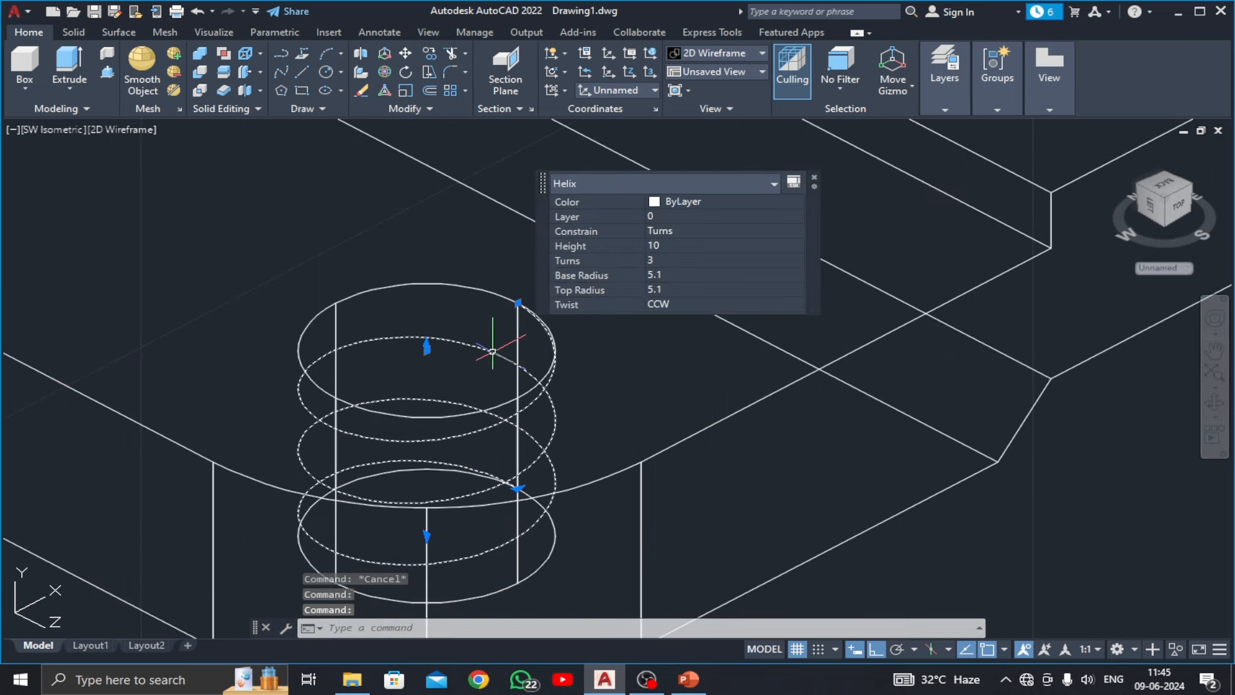
pyautogui.click(657, 260)
pyautogui.write('5')
pyautogui.press('Tab')
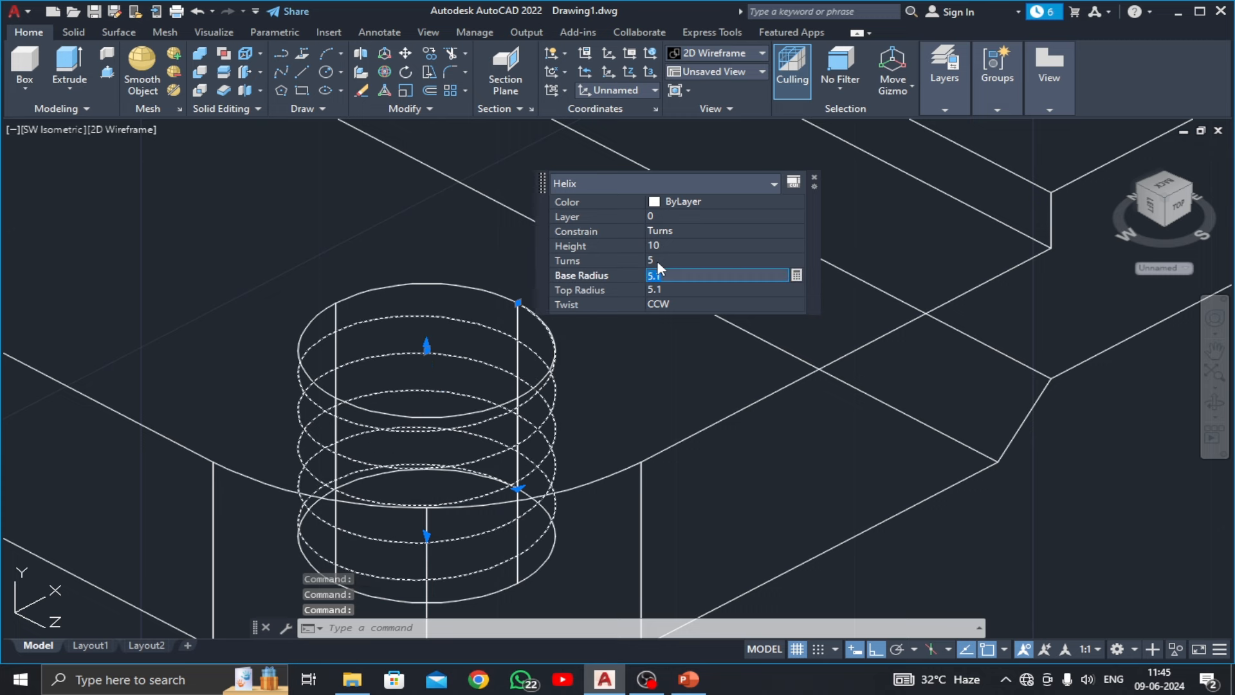
pyautogui.click(814, 177)
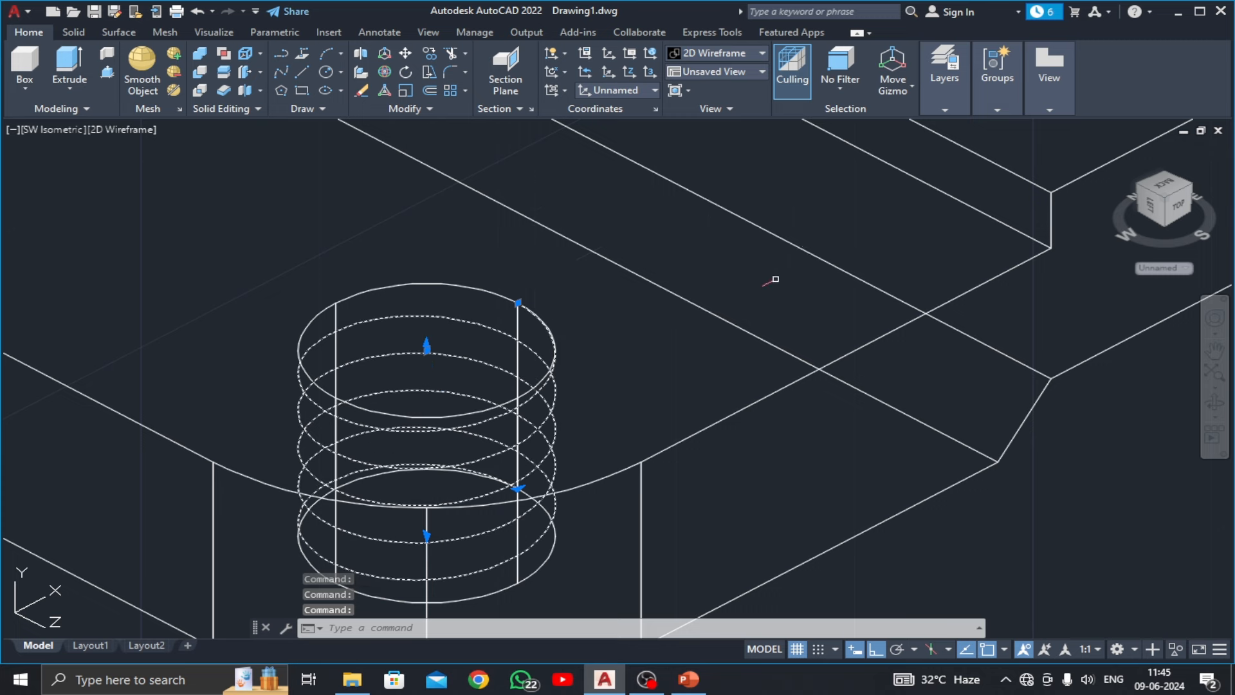
pyautogui.press('Escape')
pyautogui.scroll(-3, 603, 369)
pyautogui.scroll(1, 601, 374)
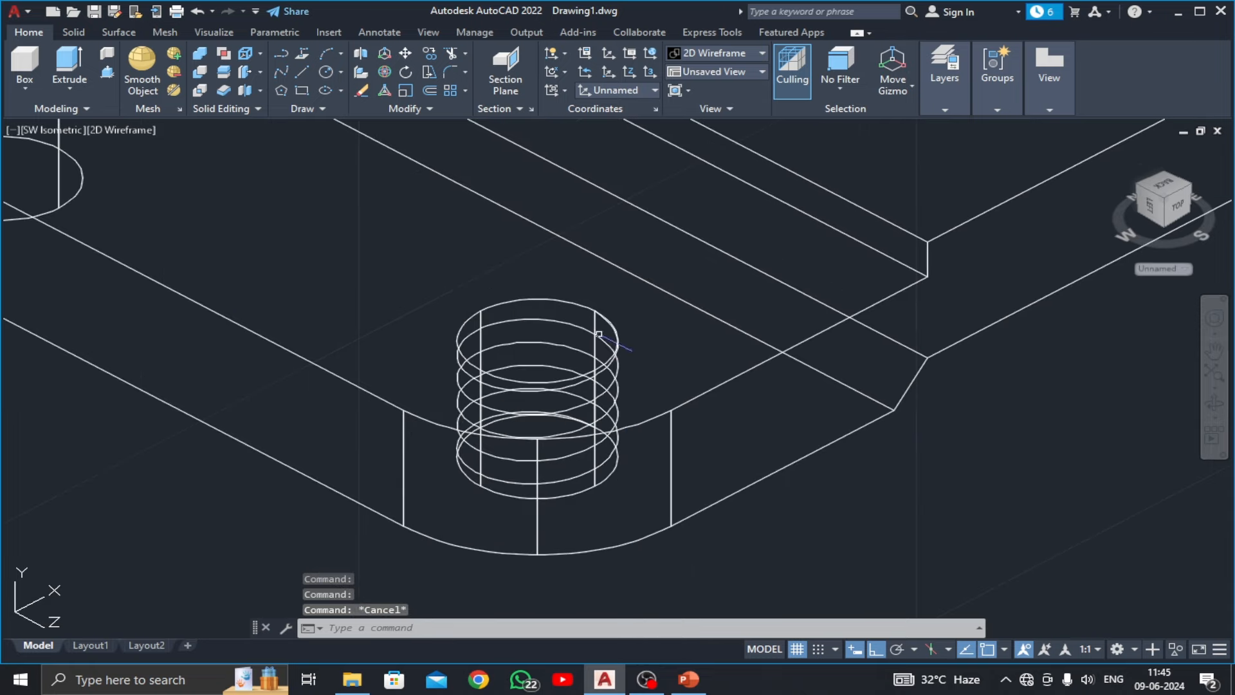
# Draw a circle of radius 0.5 centred on the upper start point of the helix
pyautogui.click(327, 74)
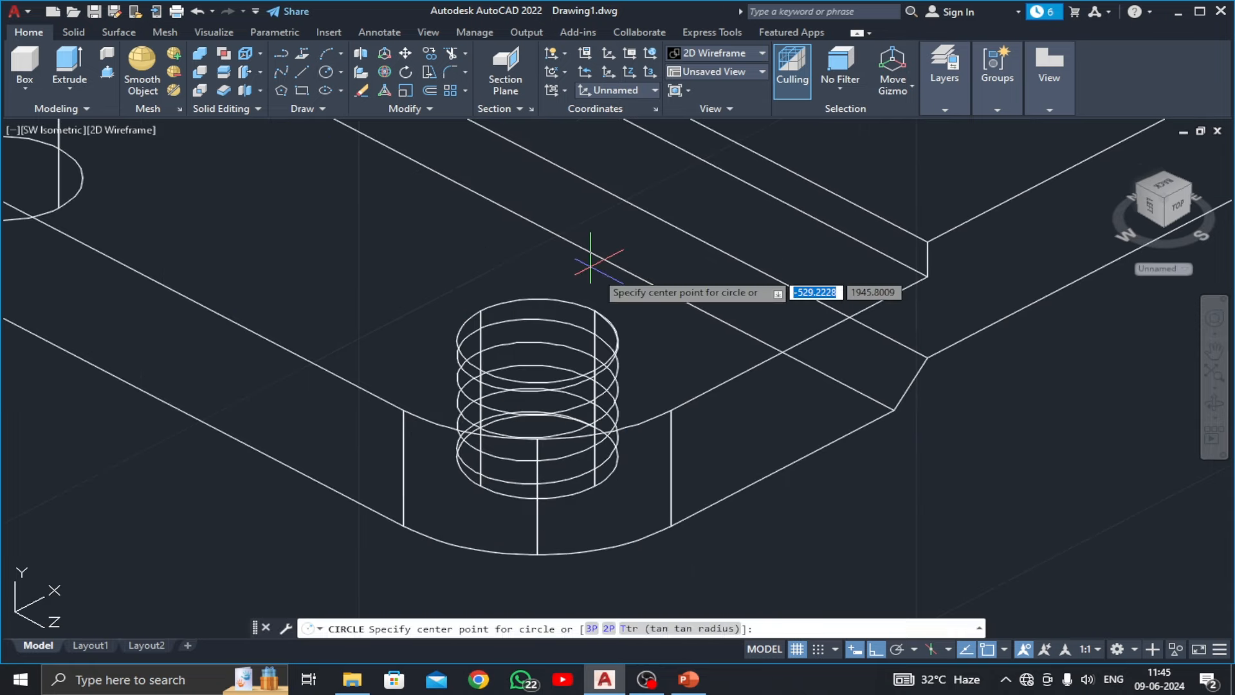
pyautogui.click(537, 341)
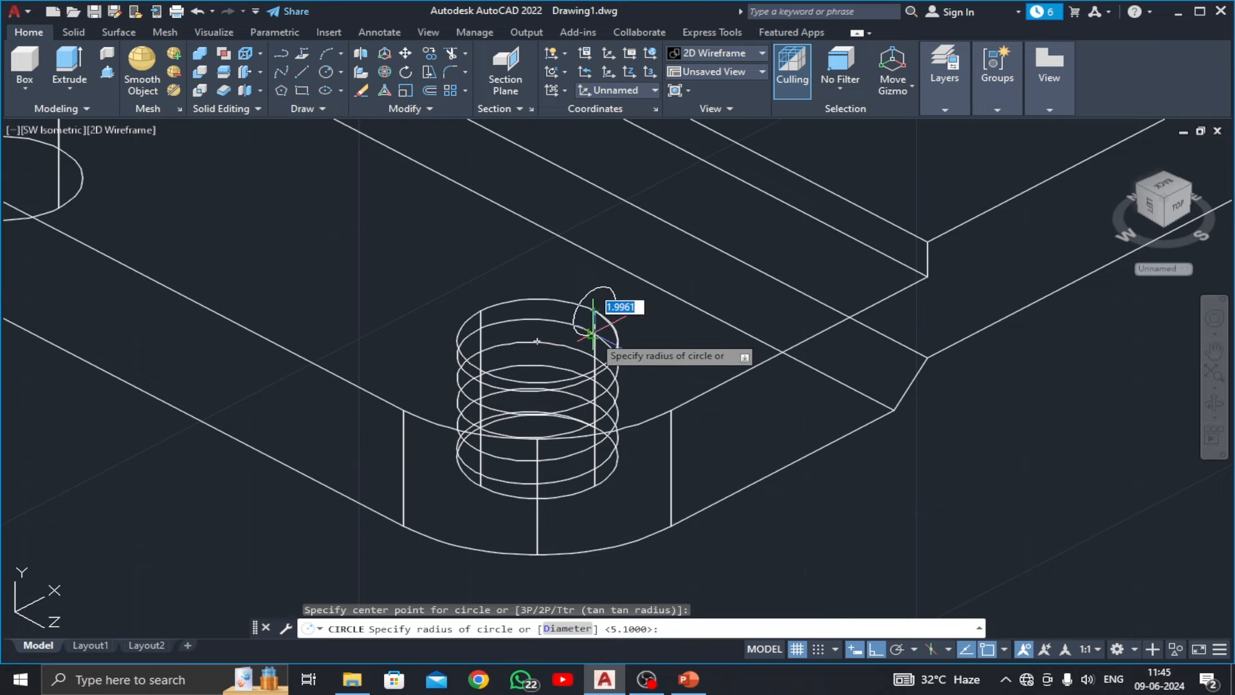
pyautogui.write('0.5')
pyautogui.press('Return')
pyautogui.scroll(2, 581, 336)
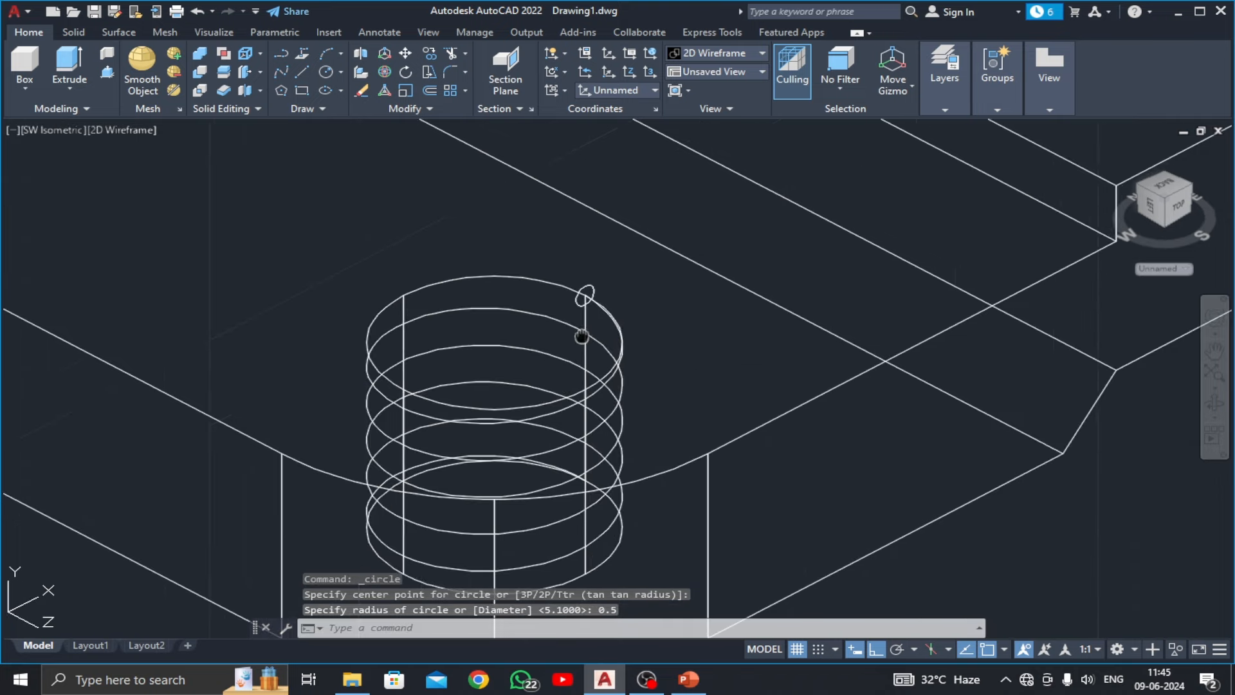
# Sweep the 0.5 radius circle along the helix in the front corner hole to form a solid thread coil
pyautogui.moveTo(581, 336)
pyautogui.mouseDown(button='middle')
pyautogui.moveTo(508, 311)
pyautogui.moveTo(473, 327)
pyautogui.mouseUp(button='middle')
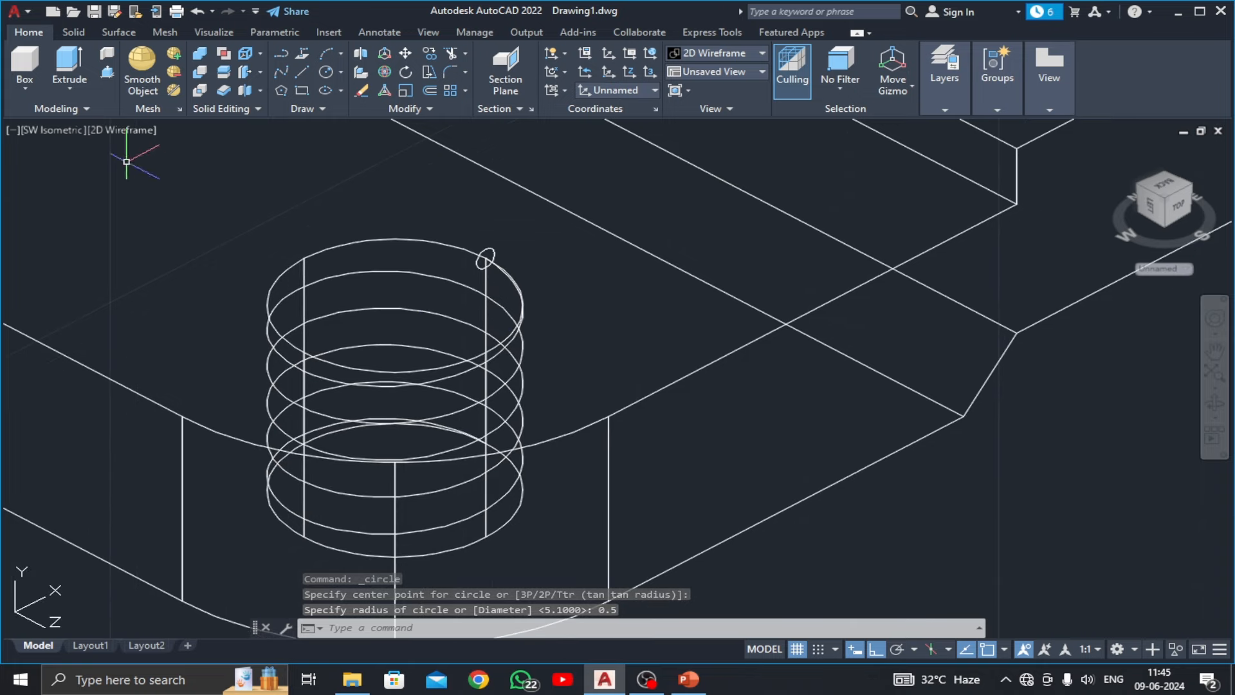
pyautogui.click(65, 93)
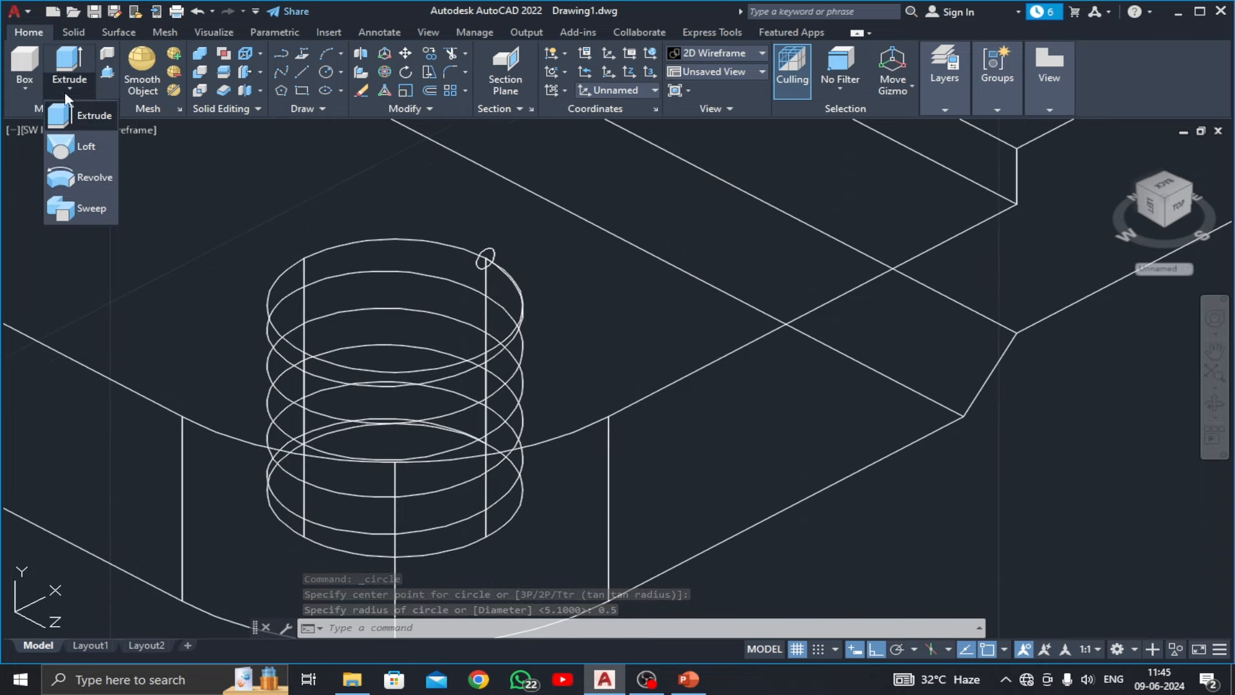
pyautogui.click(71, 209)
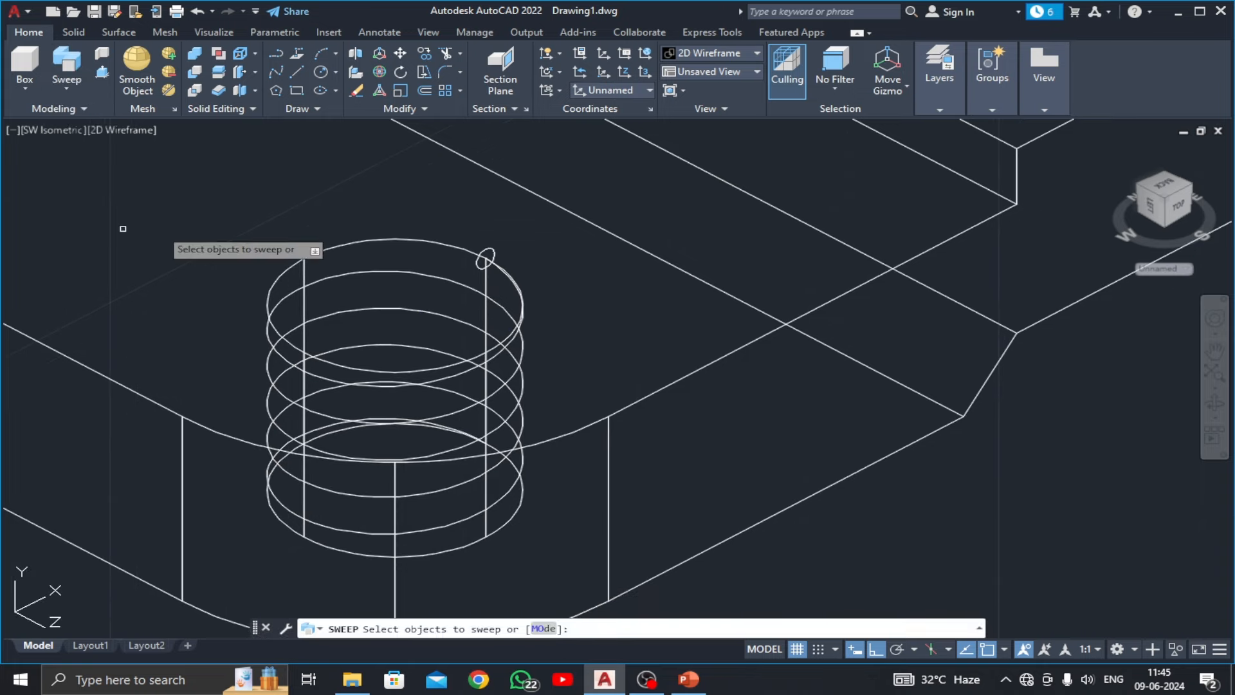
pyautogui.click(490, 252)
pyautogui.press('Return')
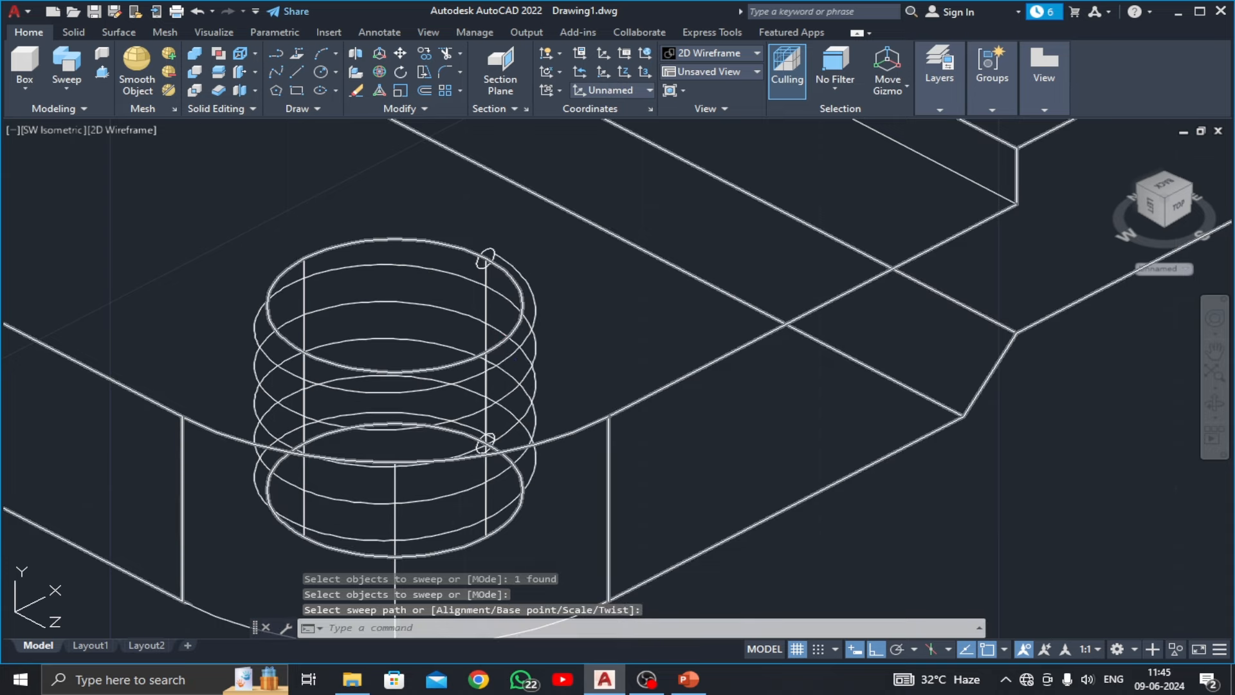
# Switch the viewport to the Top view with the whole plate in sight
pyautogui.scroll(-4, 599, 352)
pyautogui.scroll(-5, 599, 352)
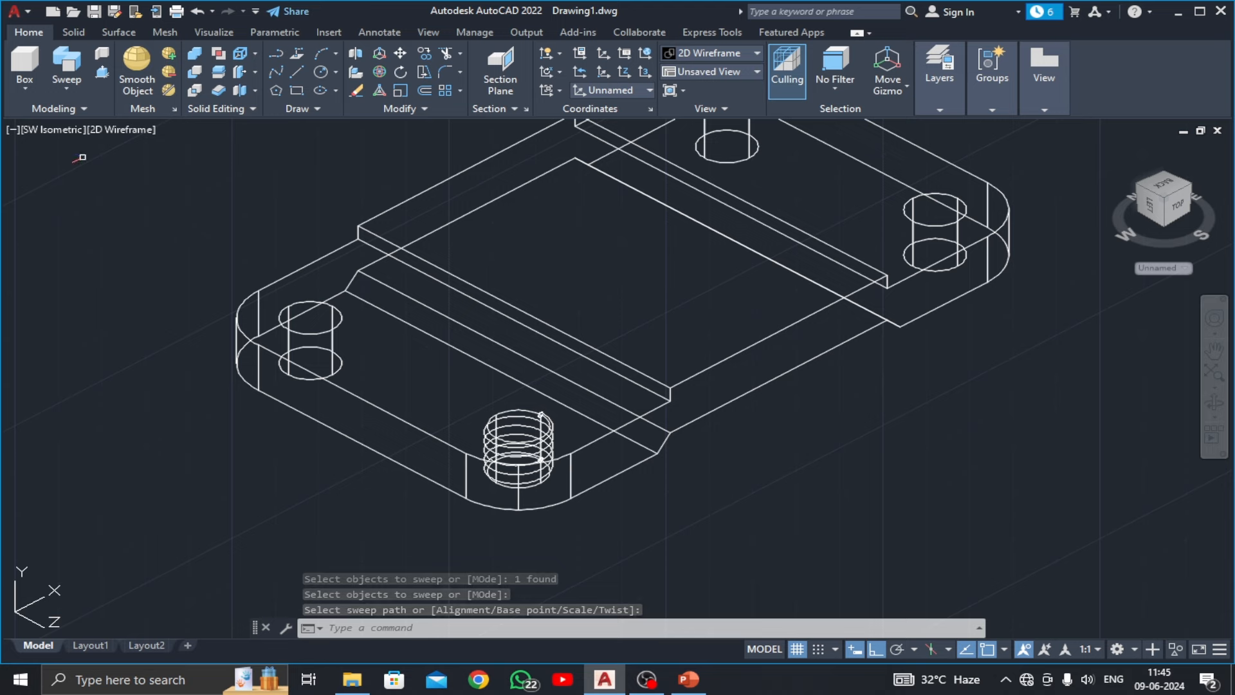
pyautogui.click(55, 130)
pyautogui.click(90, 168)
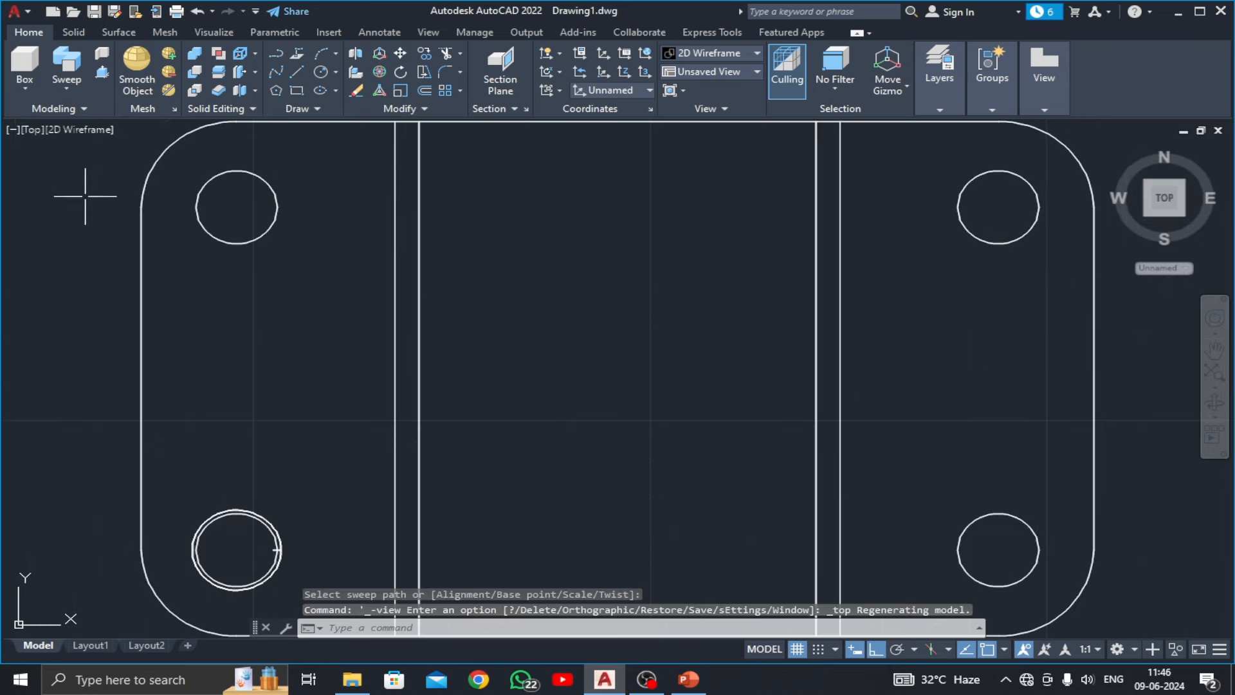
pyautogui.scroll(-5, 456, 347)
pyautogui.scroll(2, 516, 347)
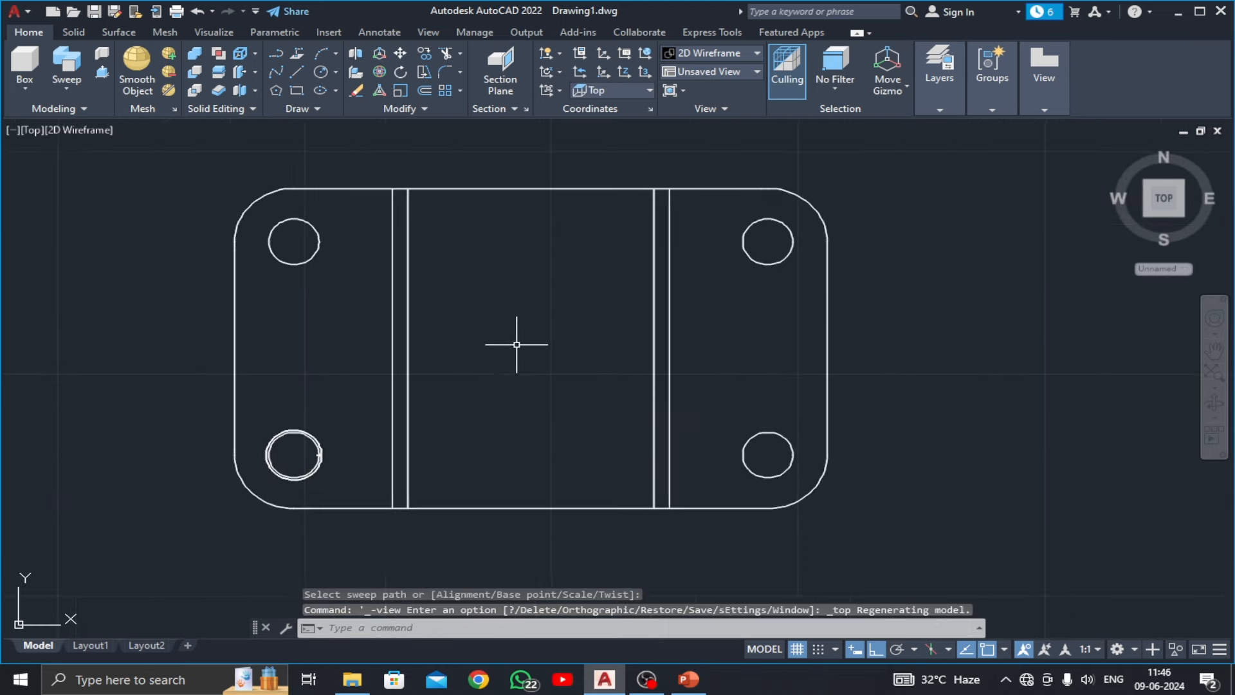
pyautogui.moveTo(518, 341); pyautogui.dragTo(524, 364, button='middle')
pyautogui.moveTo(474, 405); pyautogui.dragTo(493, 401, button='middle')
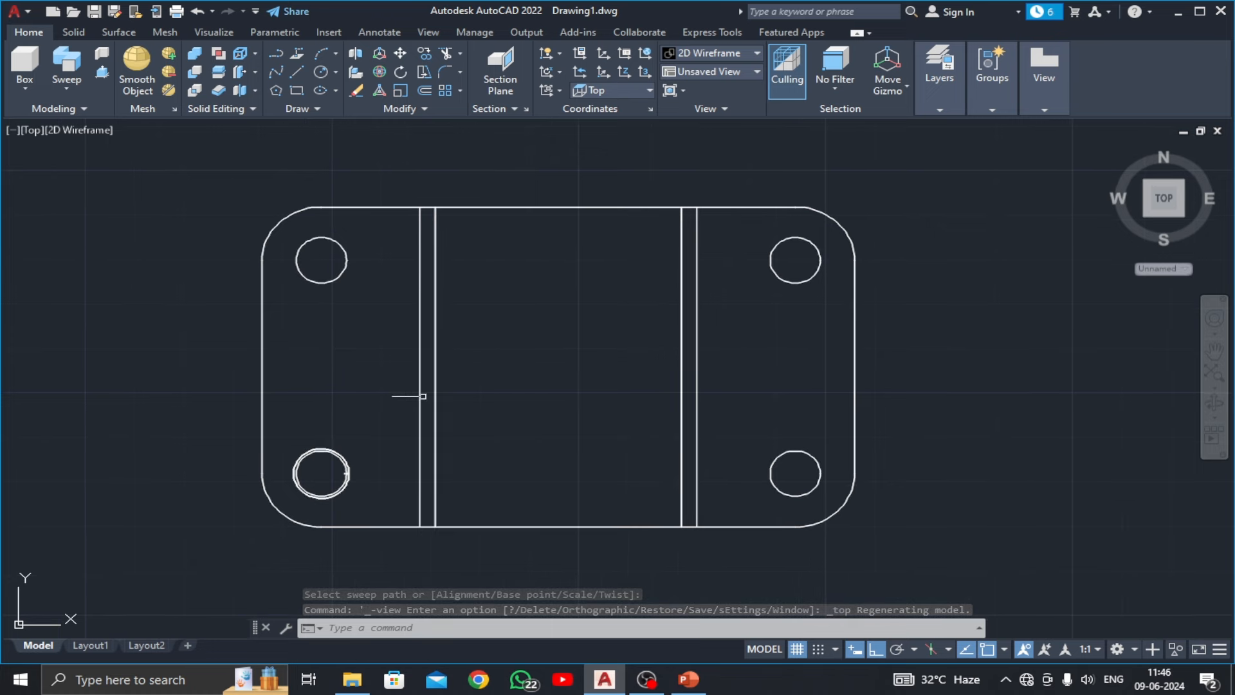
# Start a rectangular array with the swept thread coil as the source object
pyautogui.press('Escape')
pyautogui.click(441, 91)
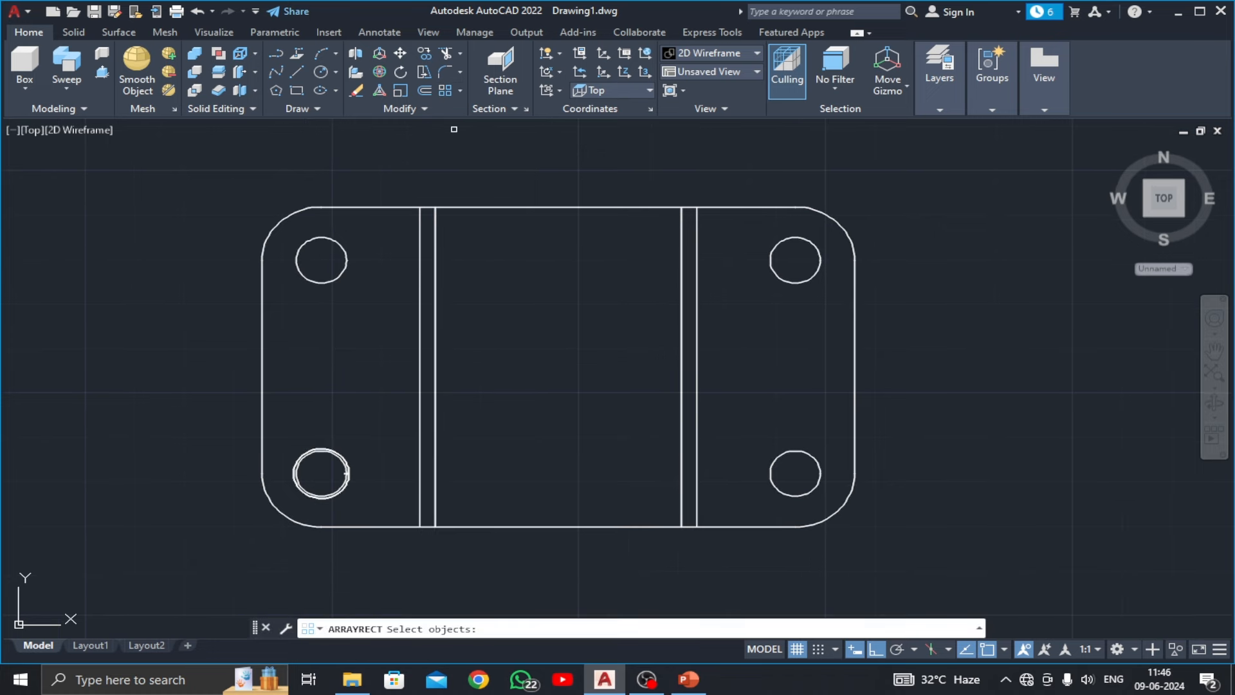
pyautogui.scroll(6, 343, 439)
pyautogui.click(283, 459)
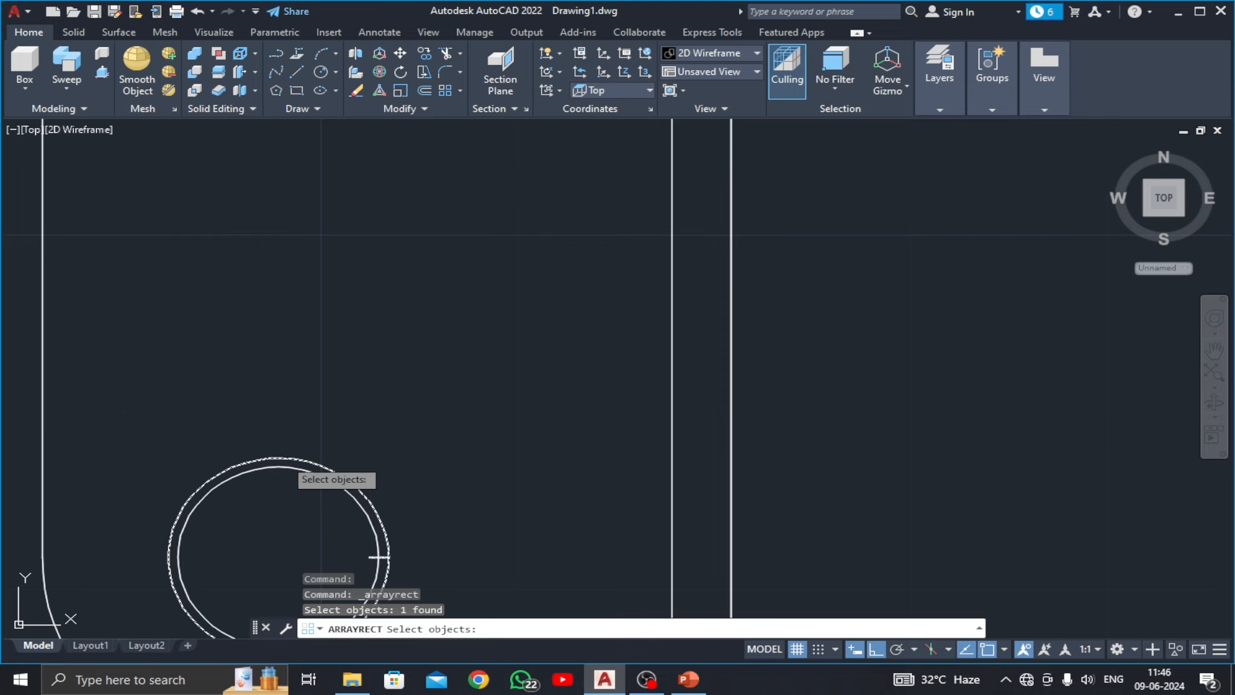
pyautogui.click(286, 456)
pyautogui.scroll(-4, 333, 411)
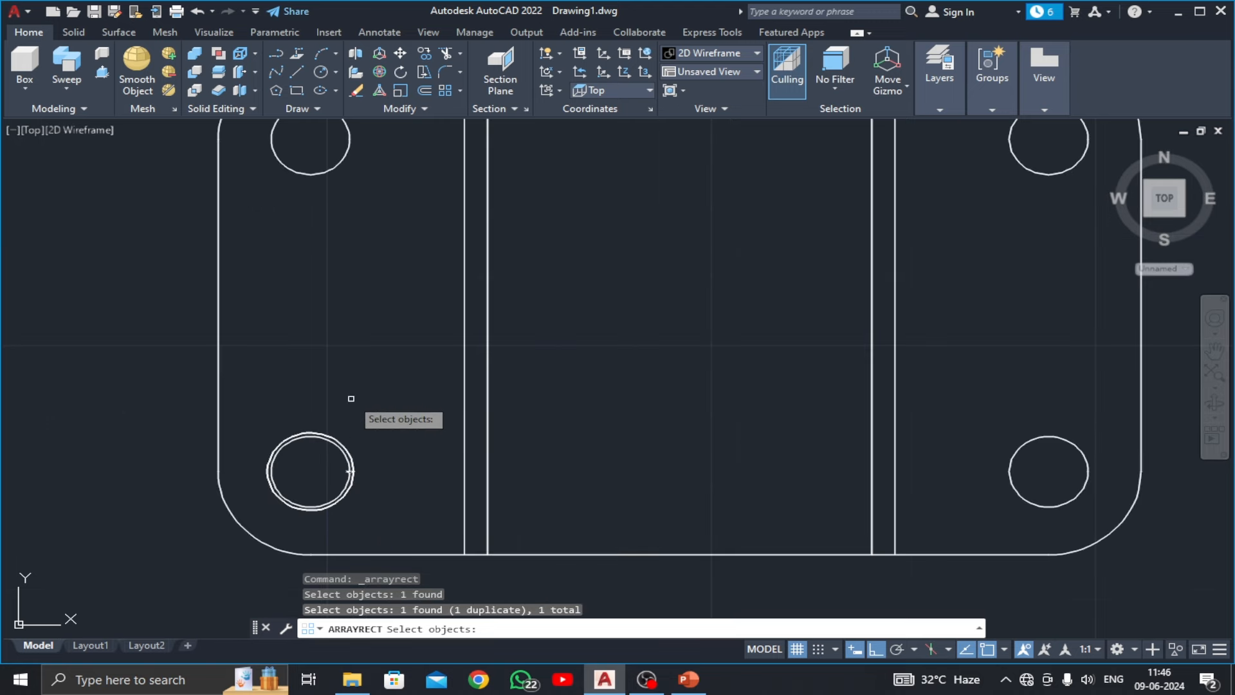
pyautogui.press('Return')
pyautogui.scroll(-2, 393, 393)
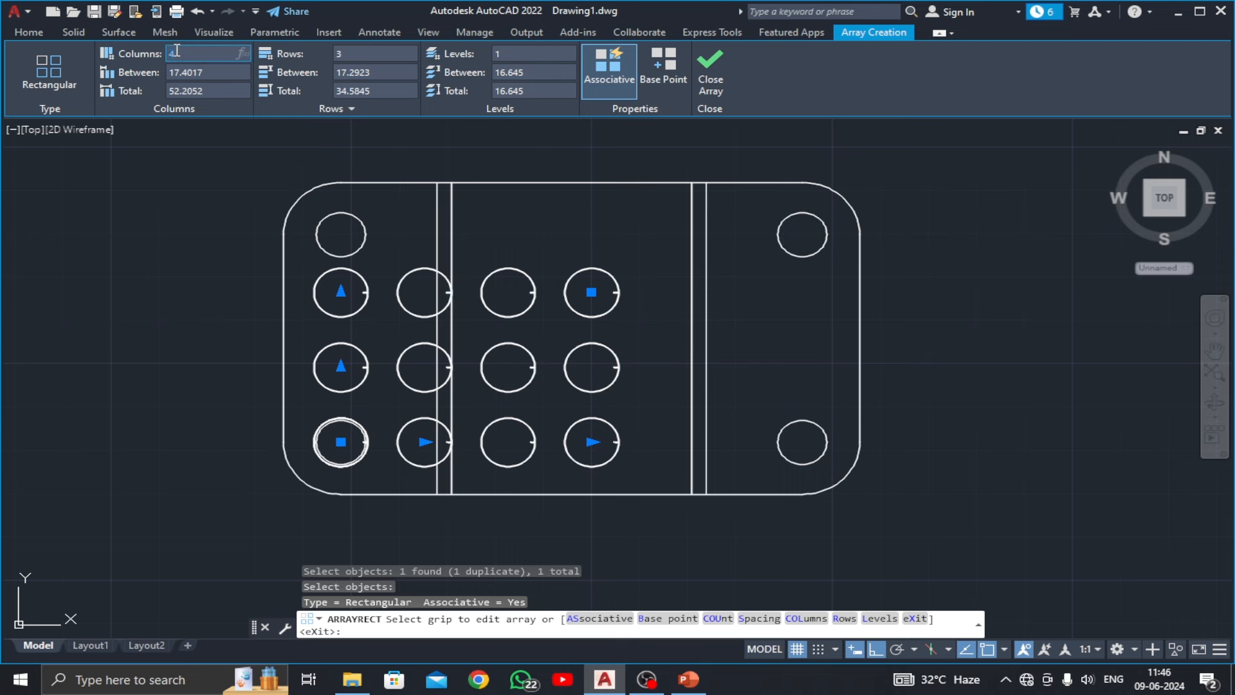
# Check the horizontal hole spacing on the PowerPoint drawing, return to AutoCAD and set the array to 2 columns spaced 96 apart
pyautogui.click(689, 686)
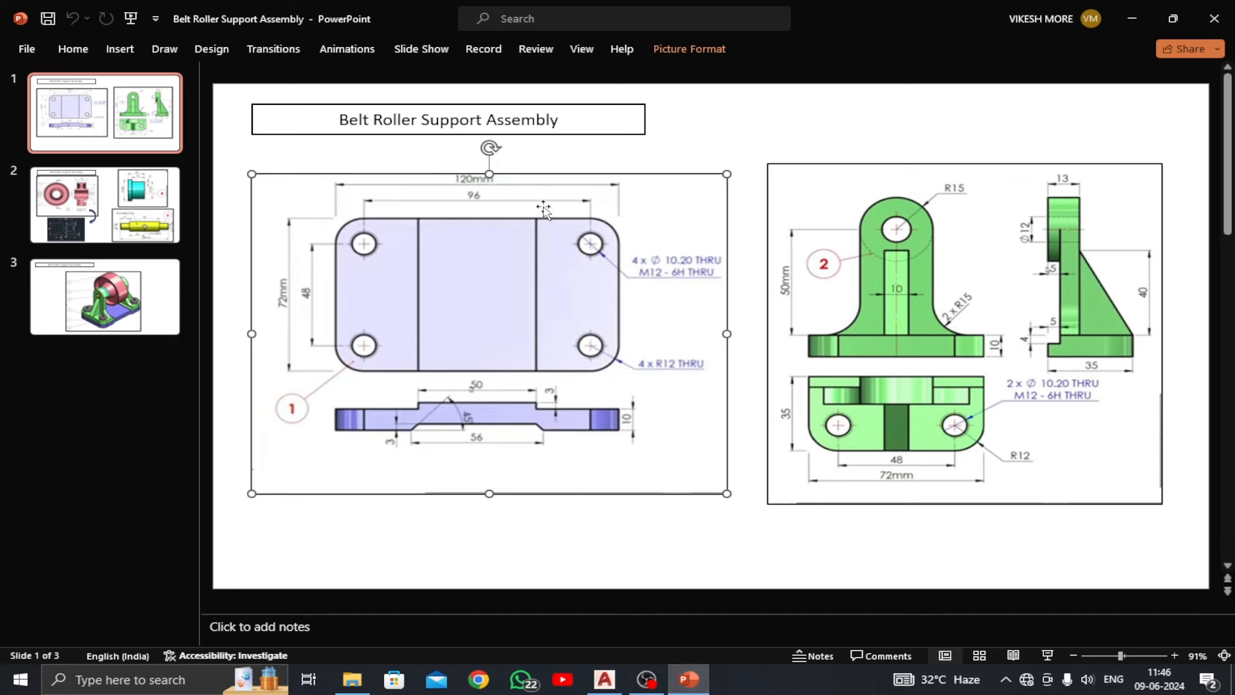
pyautogui.click(611, 680)
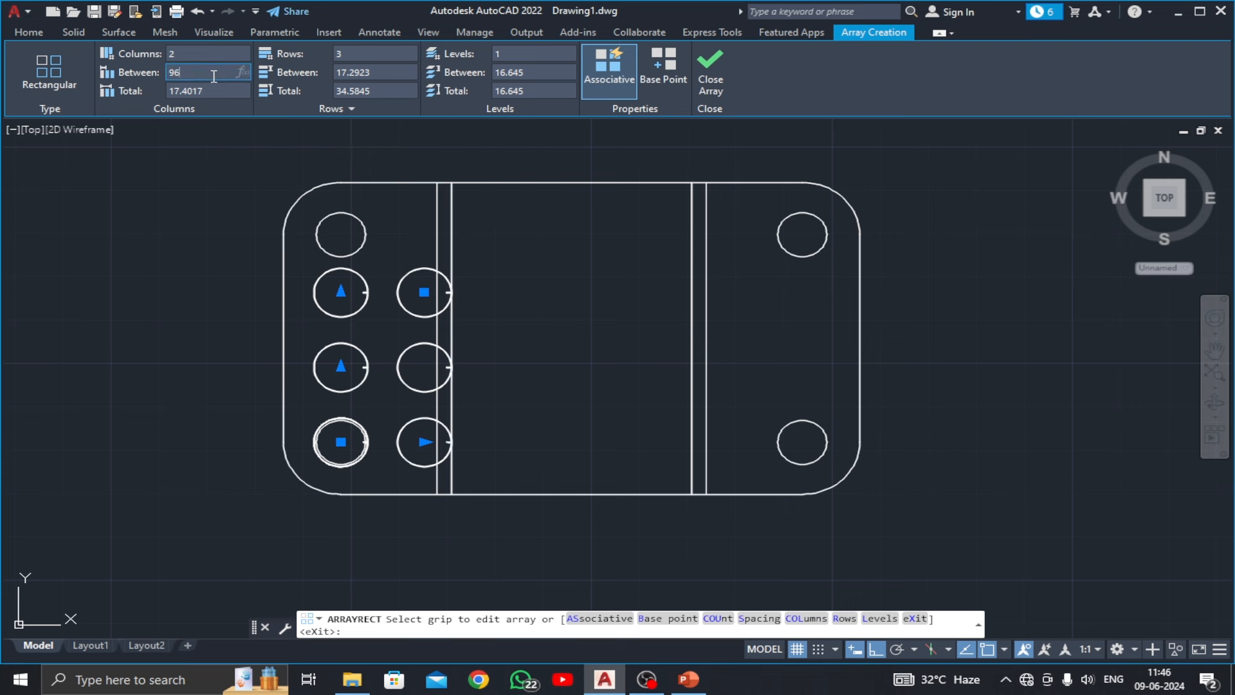
pyautogui.press('Return')
# Set the array to 2 rows spaced 48 apart and finish it
pyautogui.click(353, 55)
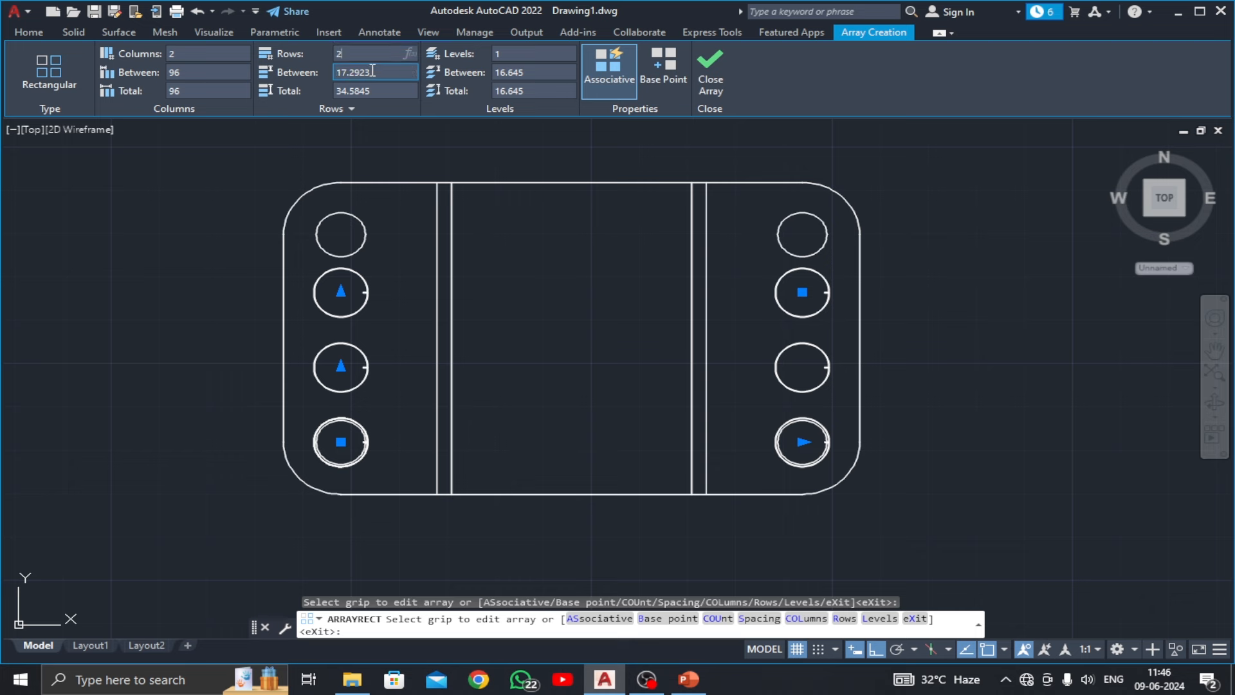
pyautogui.press('Return')
pyautogui.click(372, 71)
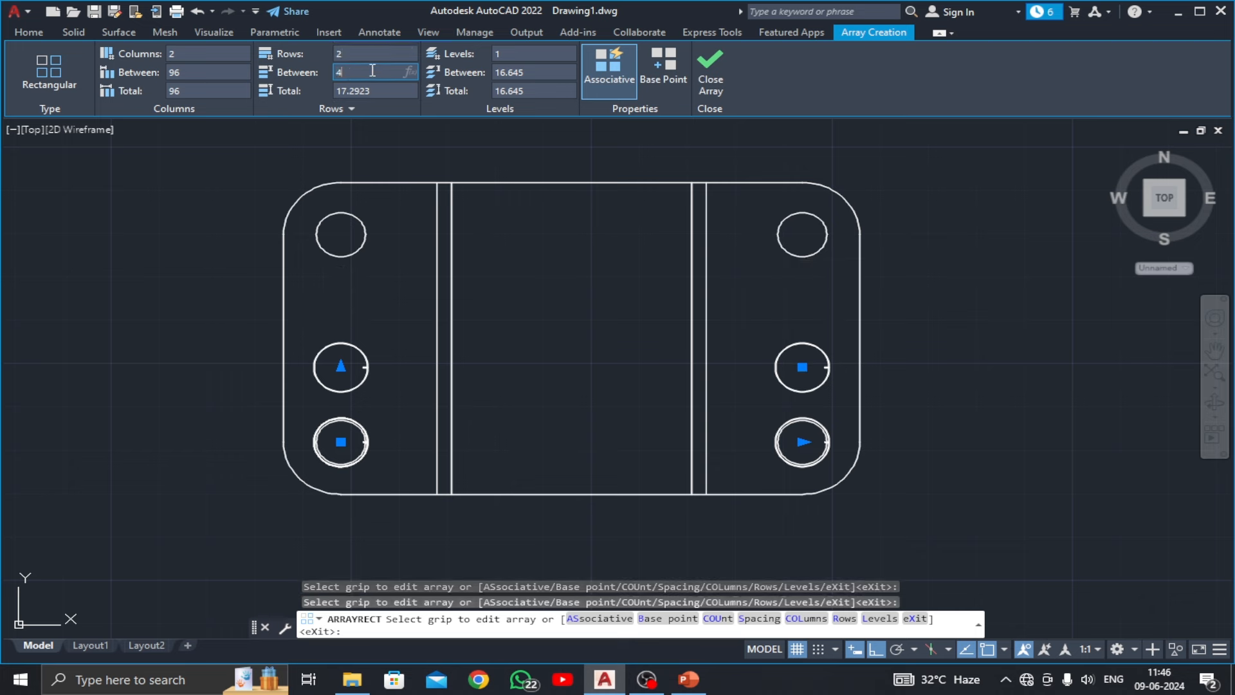
pyautogui.write('48')
pyautogui.press('Return')
pyautogui.press('Return')
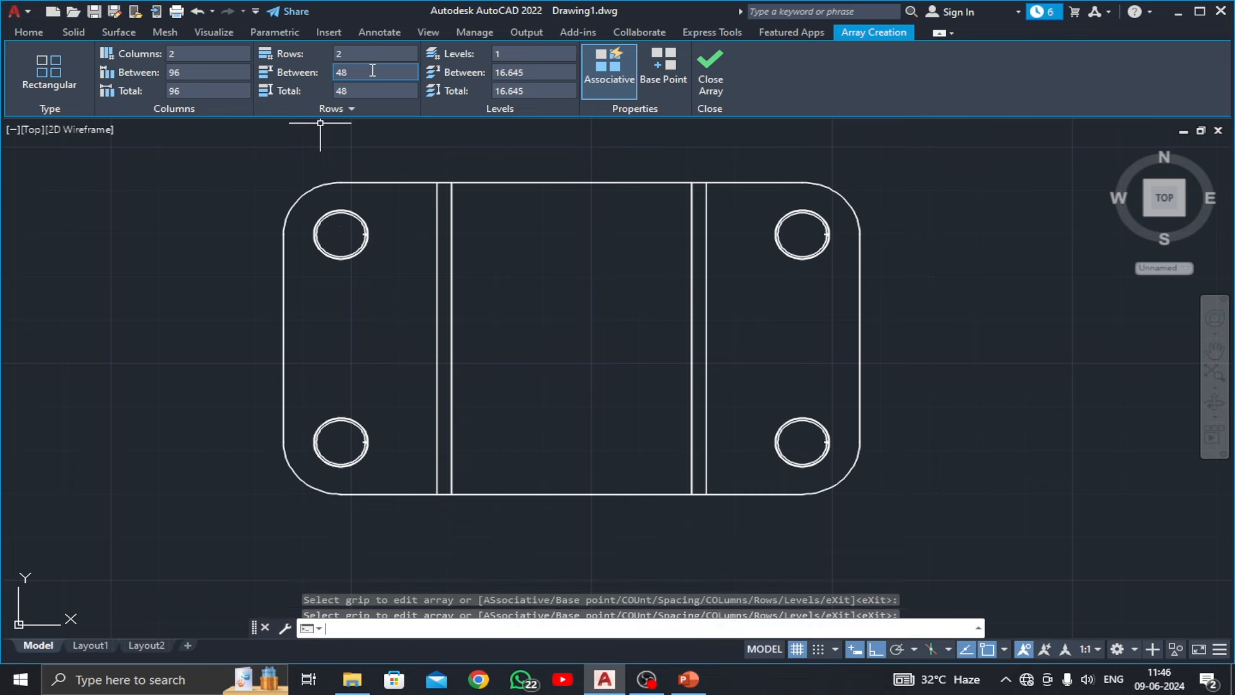
# Switch the viewport to the SW Isometric view with the whole plate in sight
pyautogui.moveTo(798, 301); pyautogui.dragTo(794, 332, button='middle')
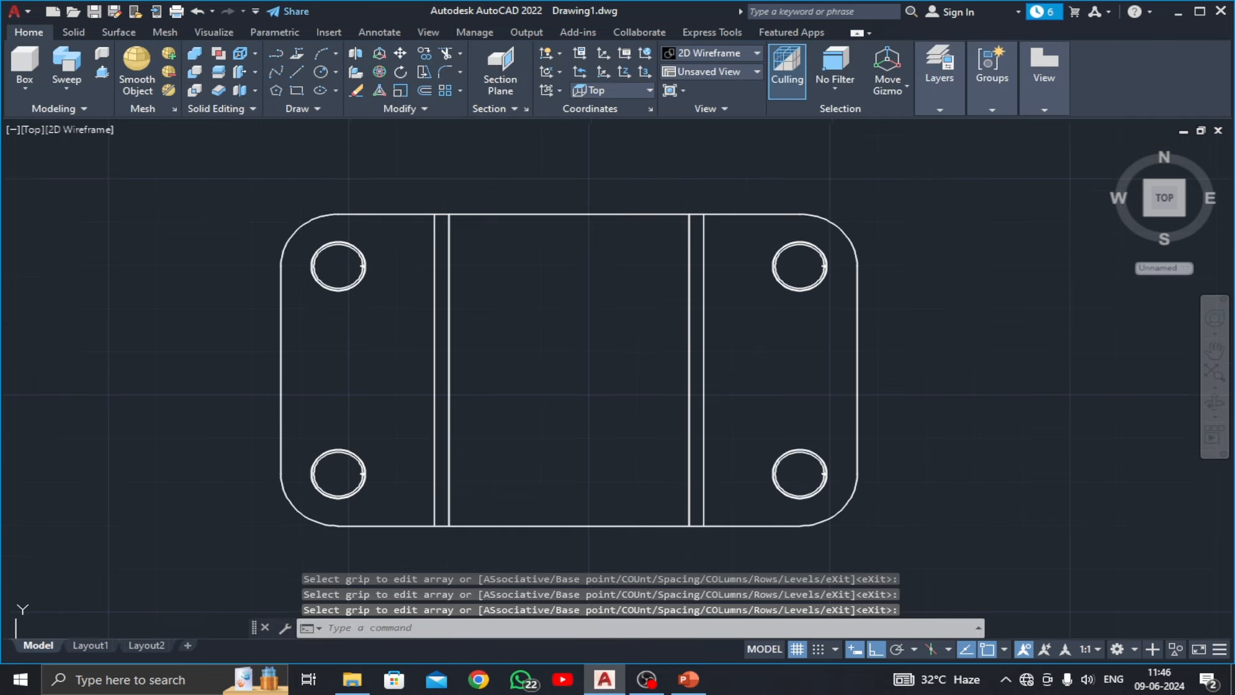
pyautogui.click(29, 128)
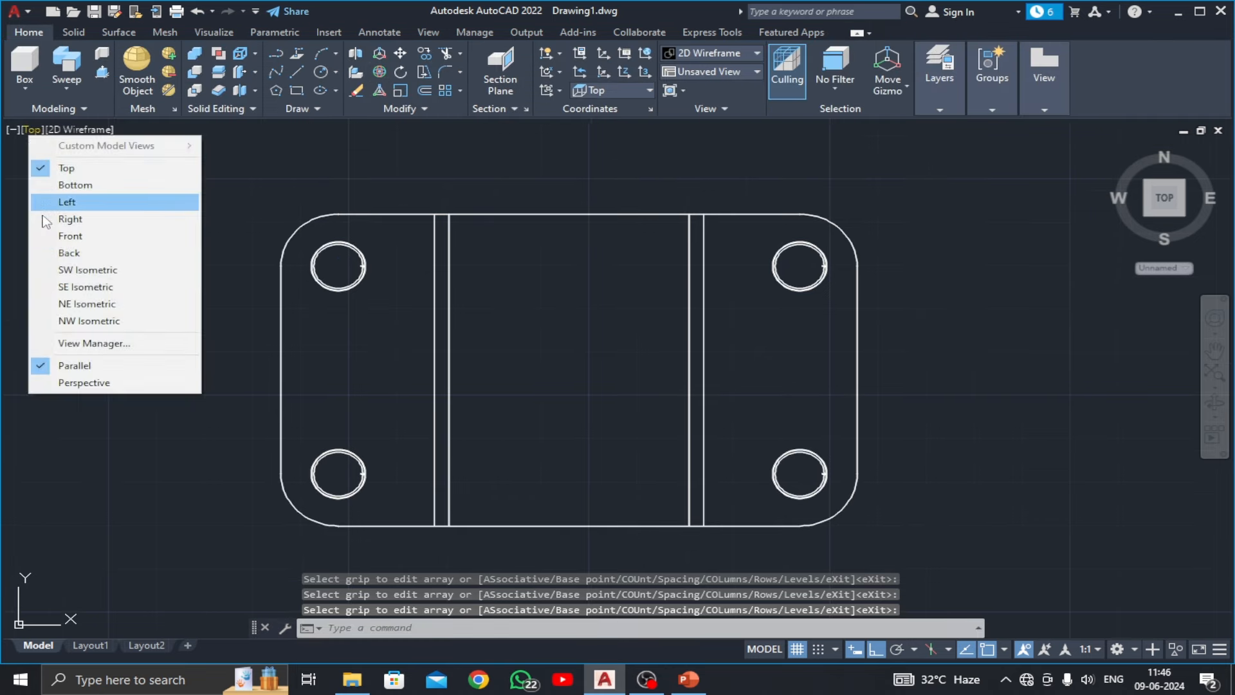
pyautogui.click(51, 268)
pyautogui.moveTo(464, 346); pyautogui.dragTo(442, 310, button='middle')
pyautogui.scroll(-2, 442, 310)
pyautogui.moveTo(470, 374); pyautogui.dragTo(454, 389, button='middle')
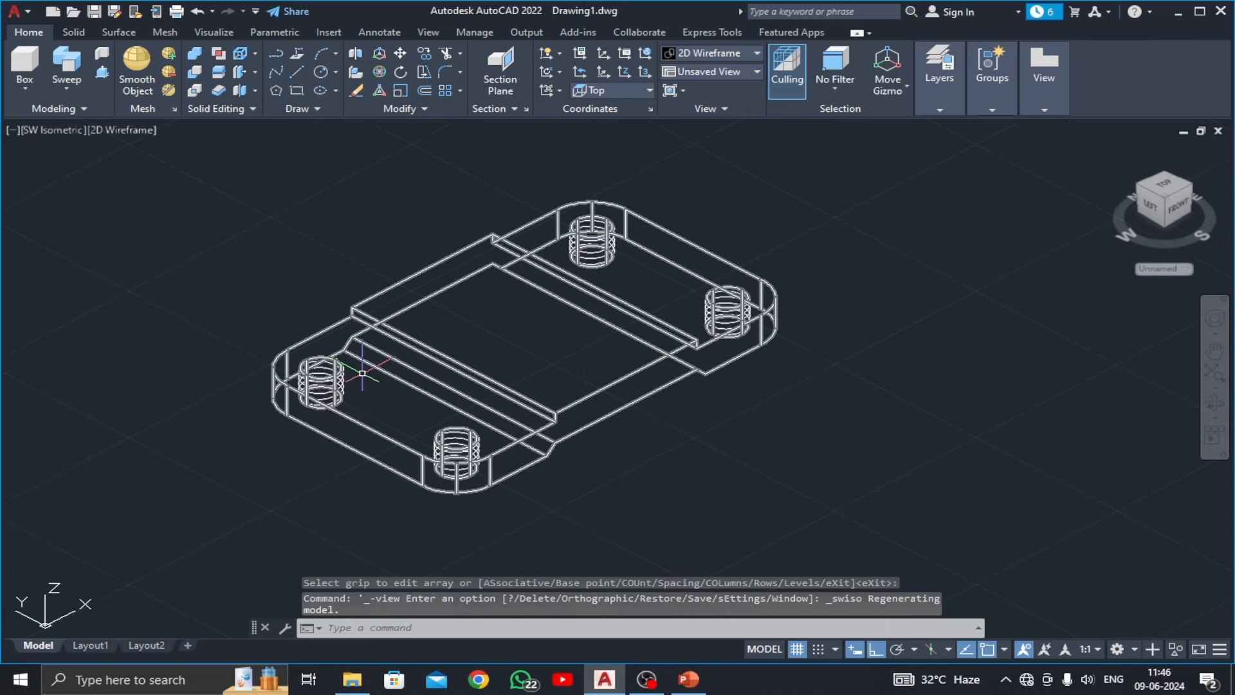
# Explode the rectangular array of thread coils into separate solids
pyautogui.click(336, 366)
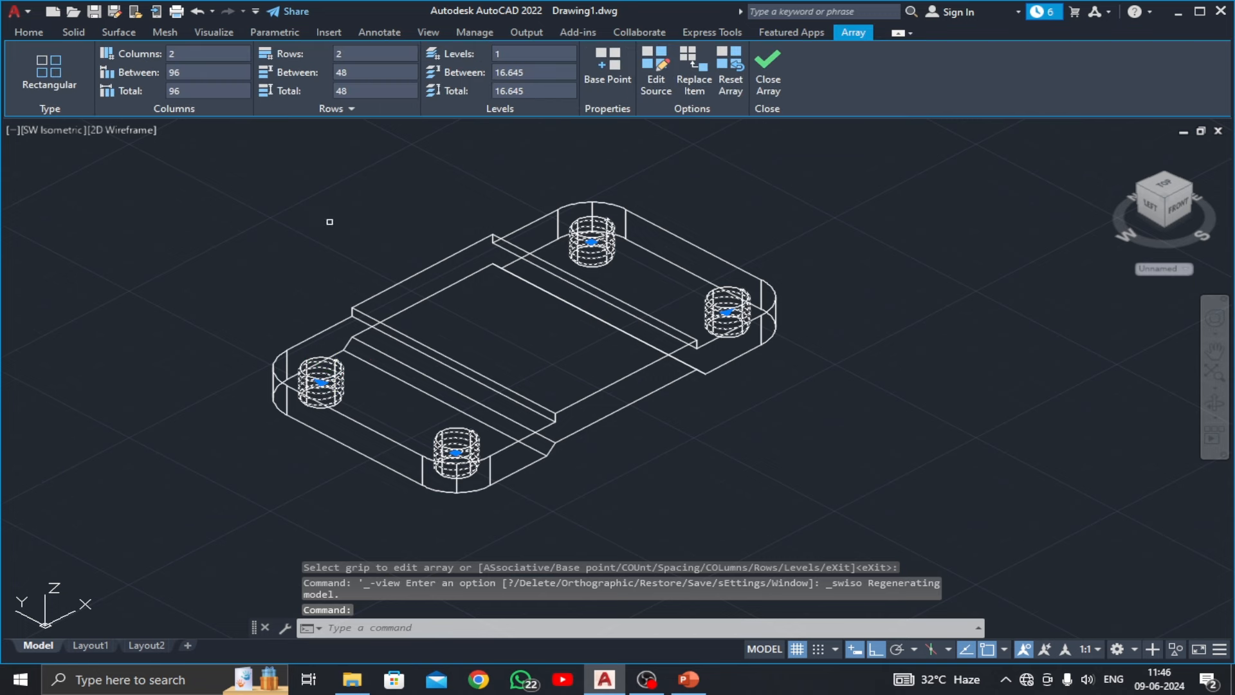
pyautogui.write('xp')
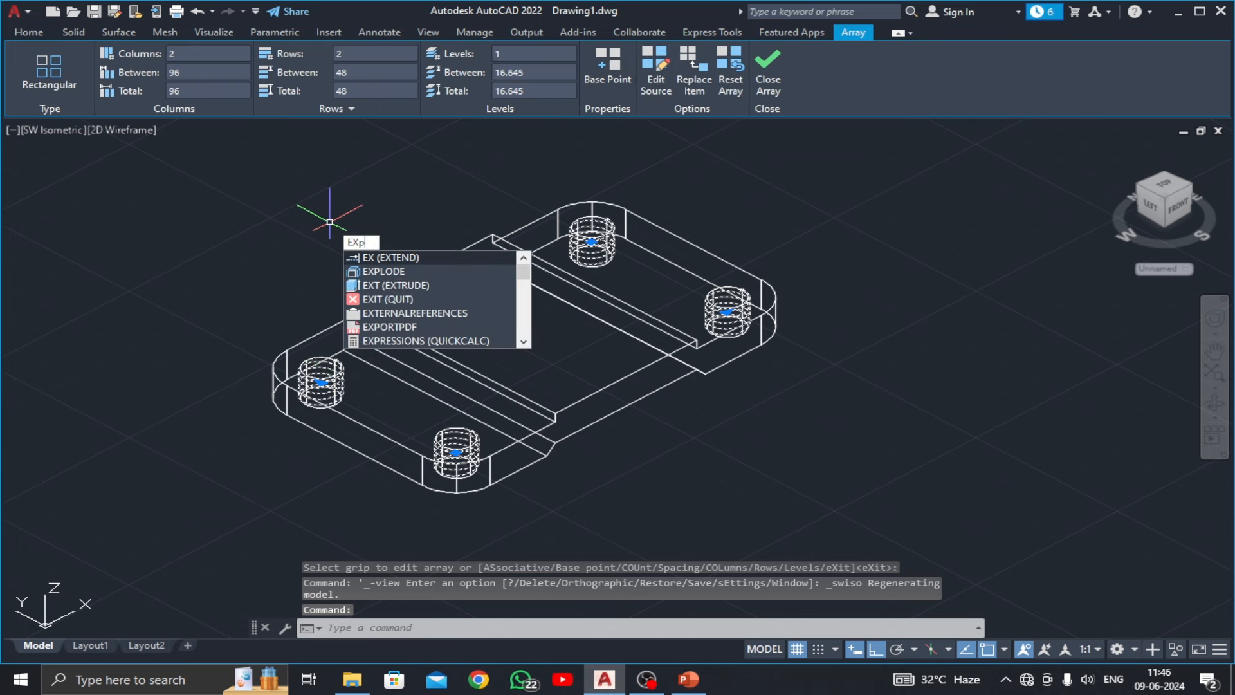
pyautogui.click(373, 271)
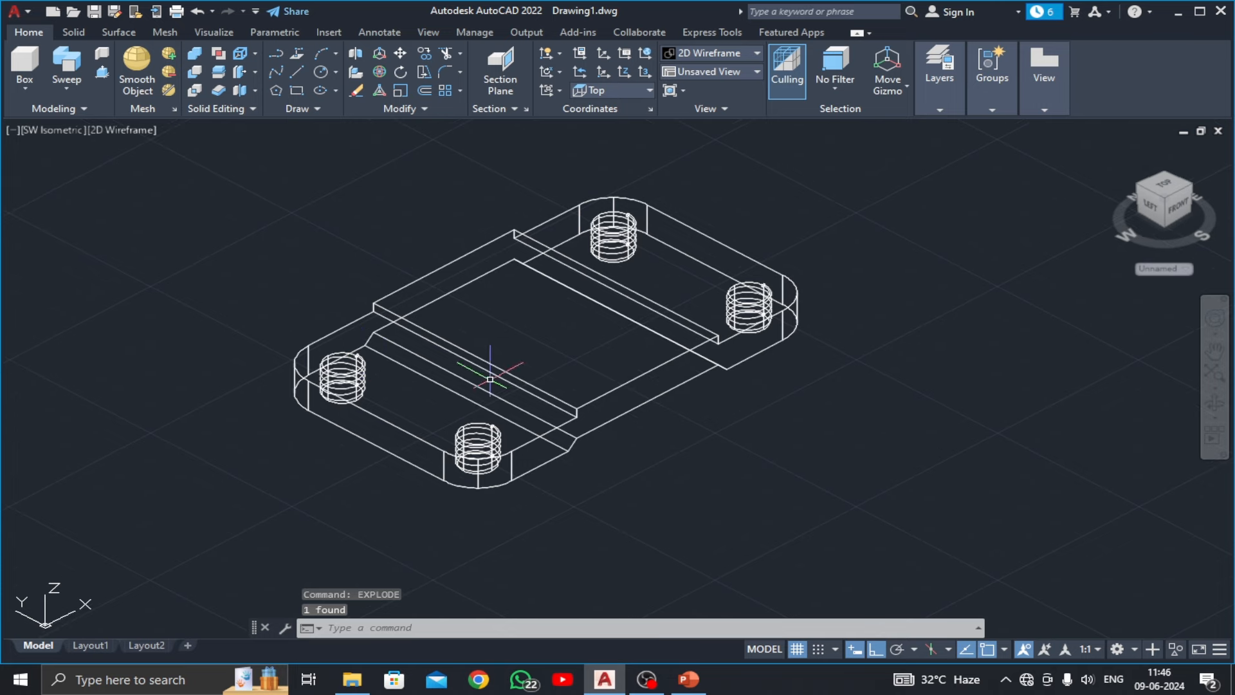
pyautogui.moveTo(490, 379); pyautogui.dragTo(505, 389, button='middle')
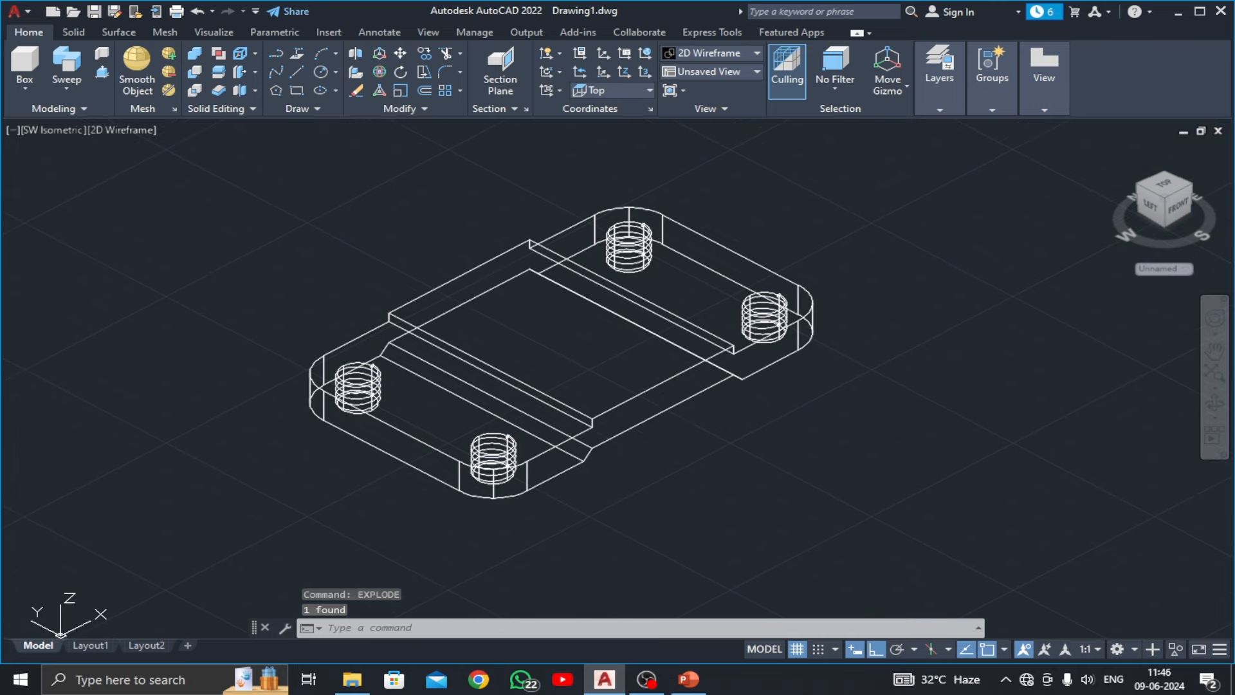
# Start a Subtract from the plate and select the thread coils in its two near-end corner holes for removal
pyautogui.click(195, 72)
pyautogui.click(467, 272)
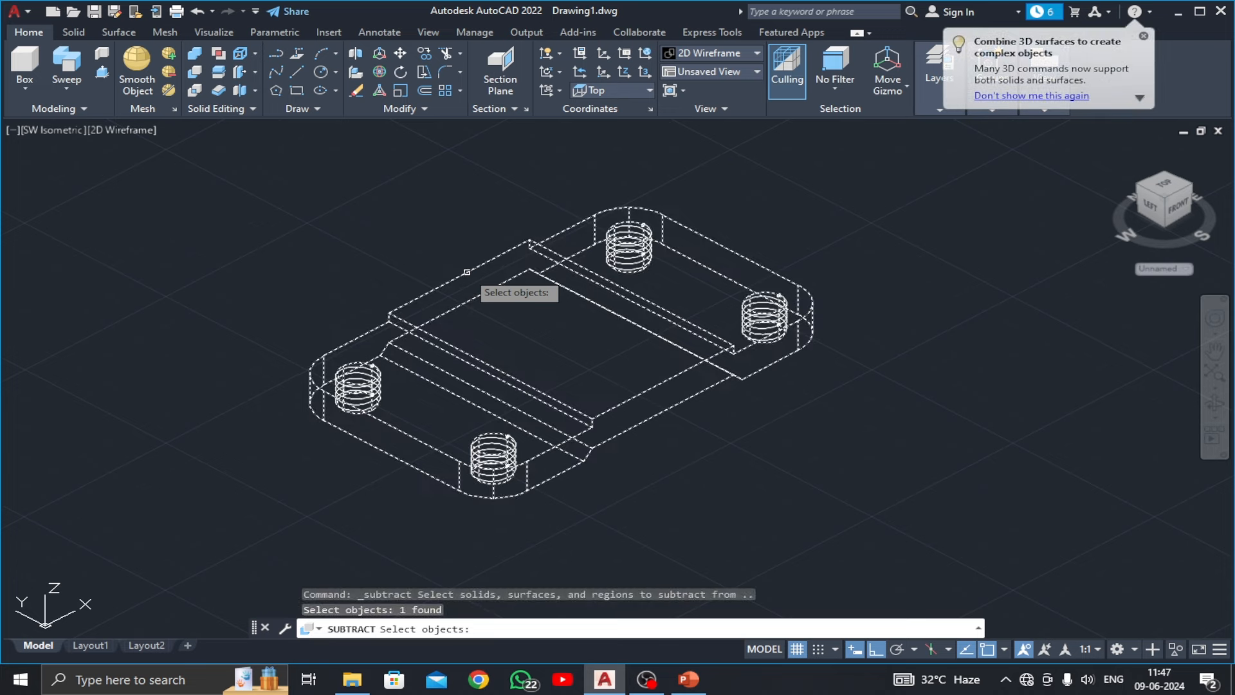
pyautogui.press('Return')
pyautogui.scroll(5, 367, 378)
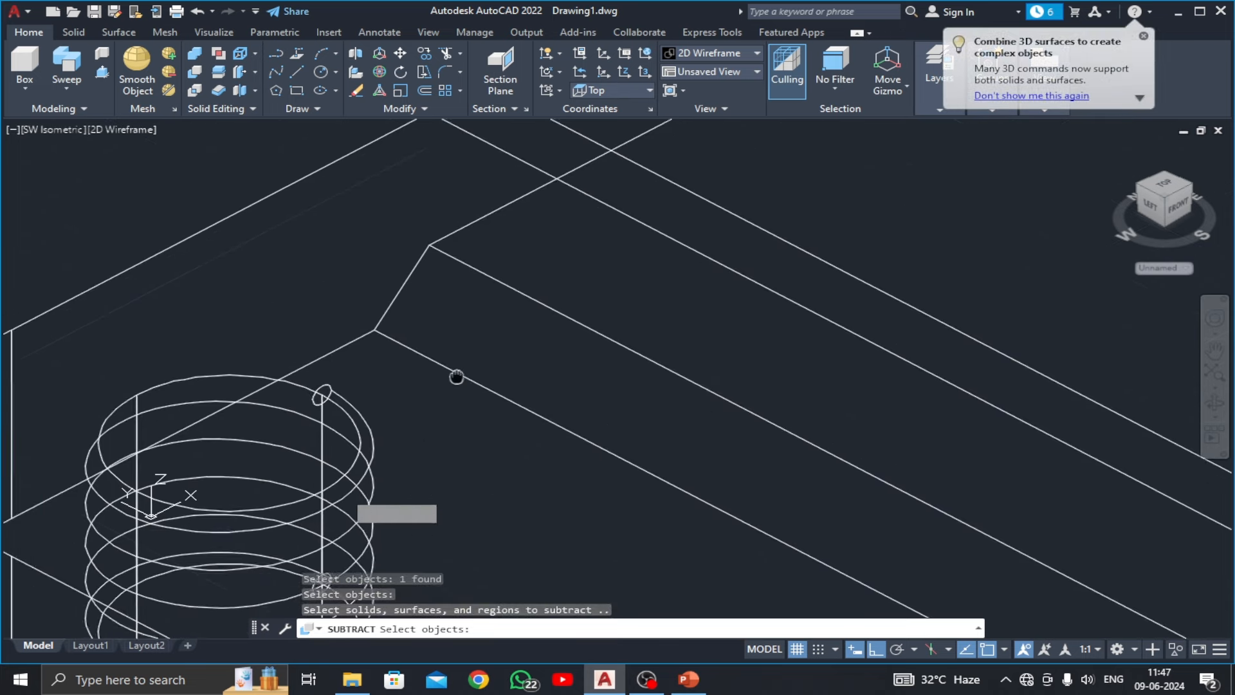
pyautogui.click(448, 330)
pyautogui.scroll(-5, 450, 331)
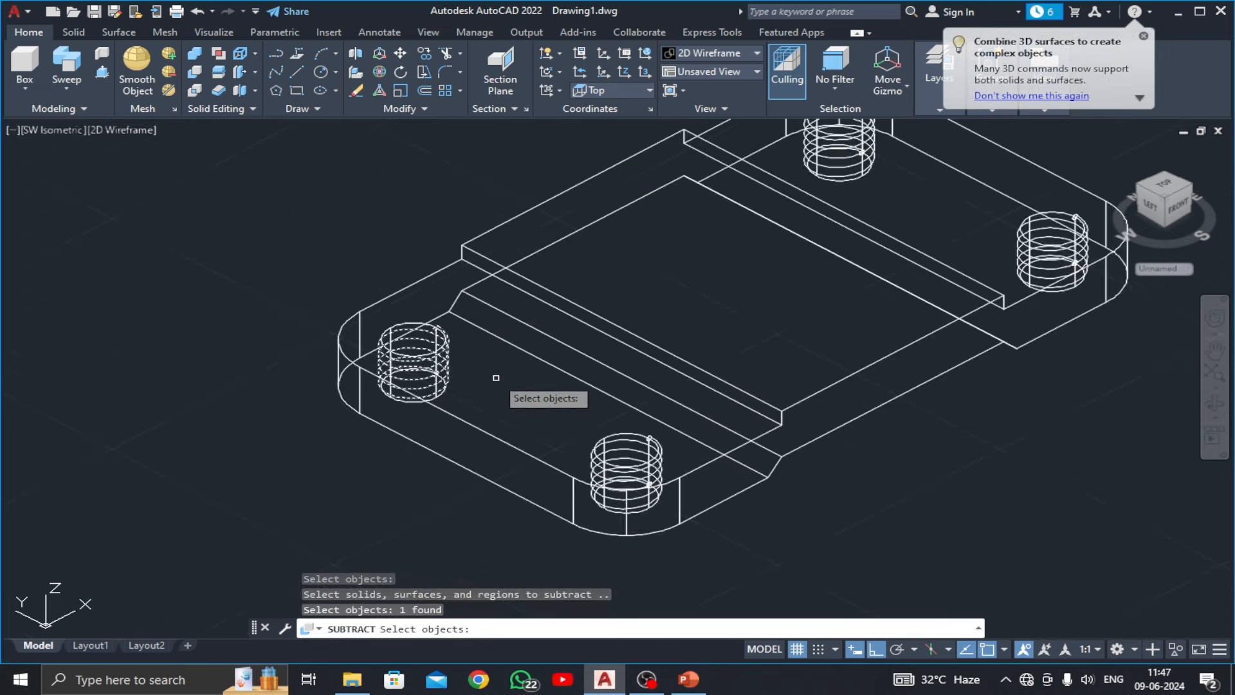
pyautogui.scroll(4, 582, 354)
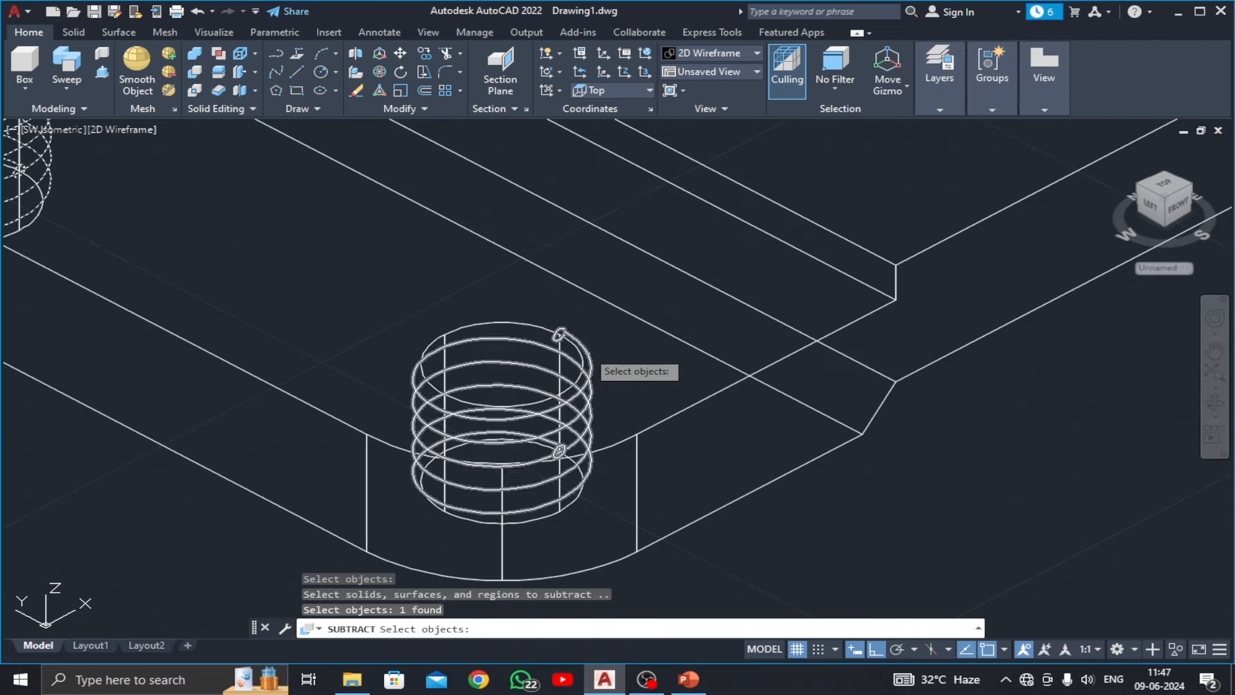
pyautogui.click(587, 353)
pyautogui.scroll(-5, 586, 353)
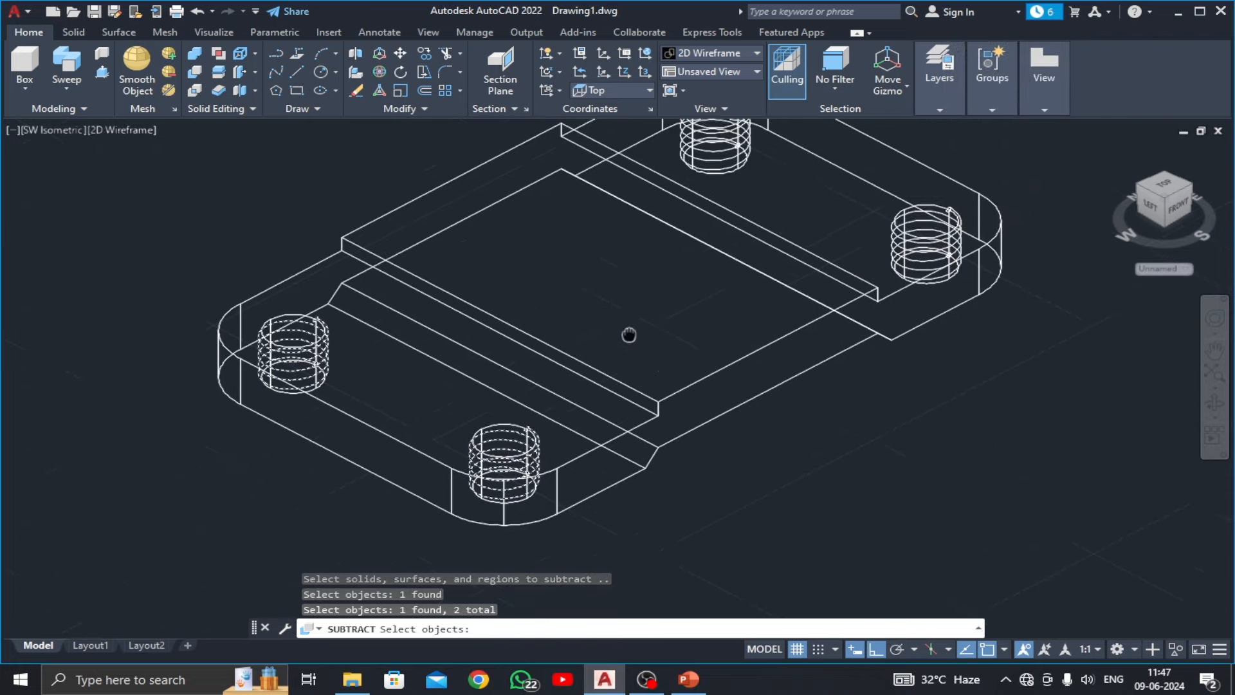
# Add the thread coils in the two far-end corner holes to the removal selection and complete the subtraction from the plate
pyautogui.scroll(5, 657, 249)
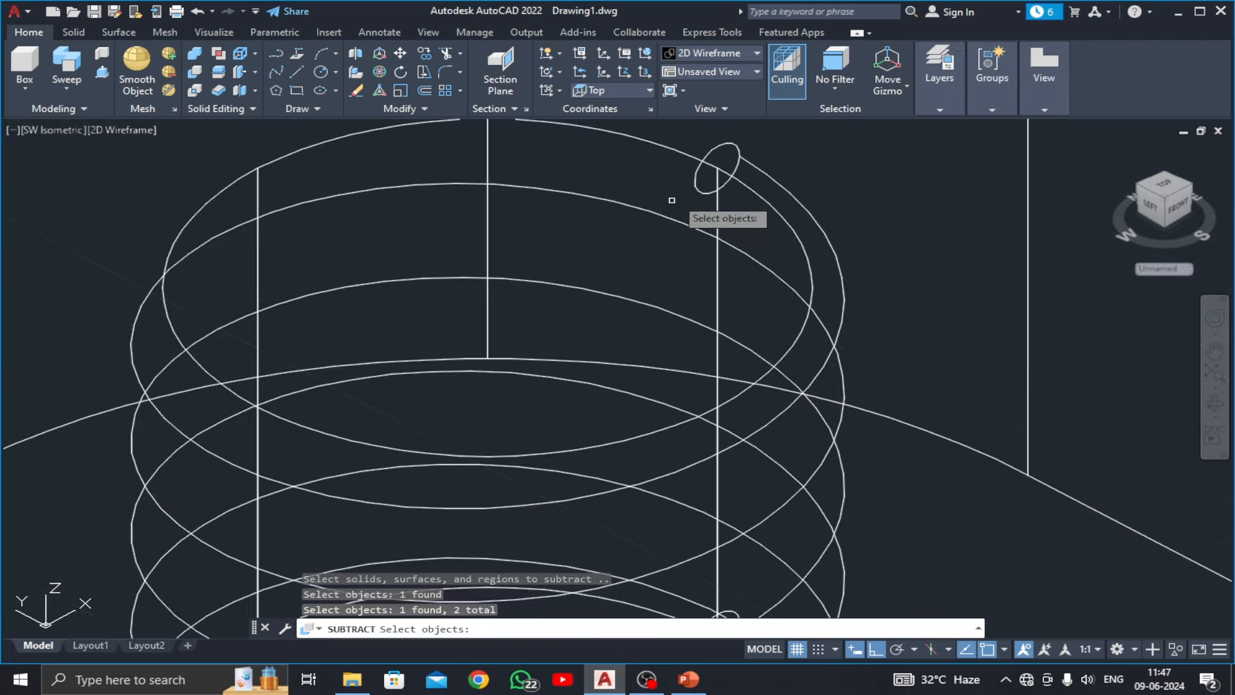
pyautogui.click(760, 170)
pyautogui.scroll(-6, 733, 176)
pyautogui.scroll(4, 923, 429)
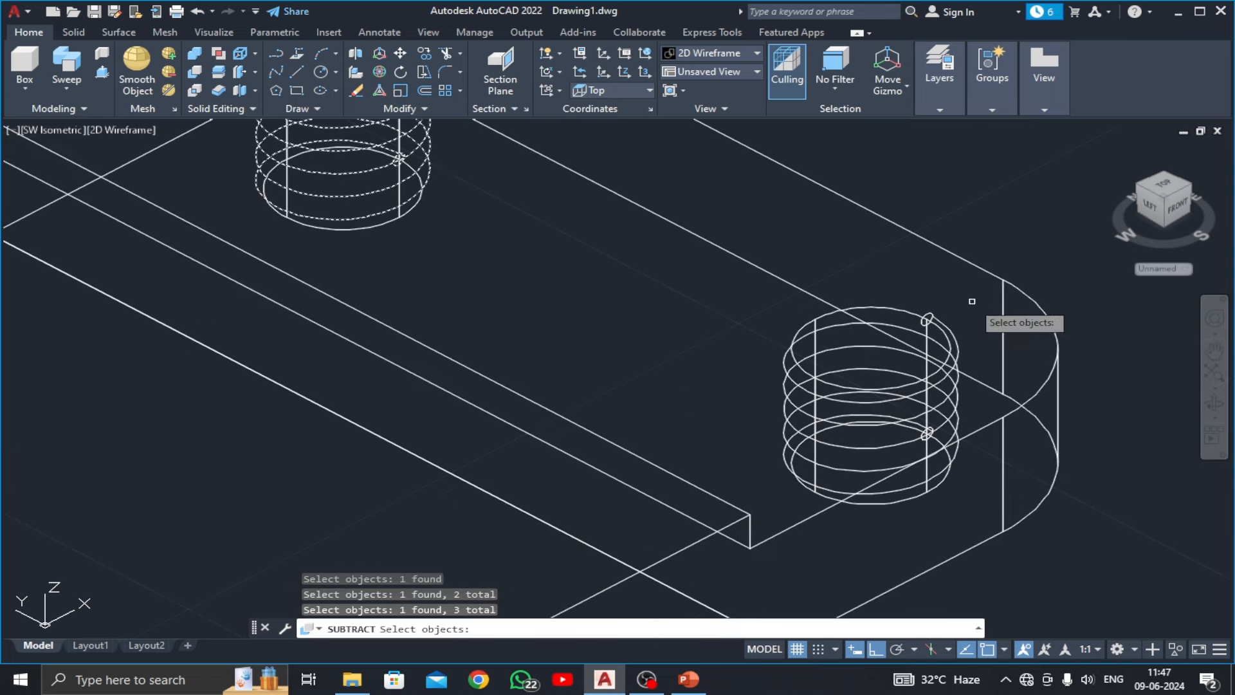
pyautogui.click(949, 312)
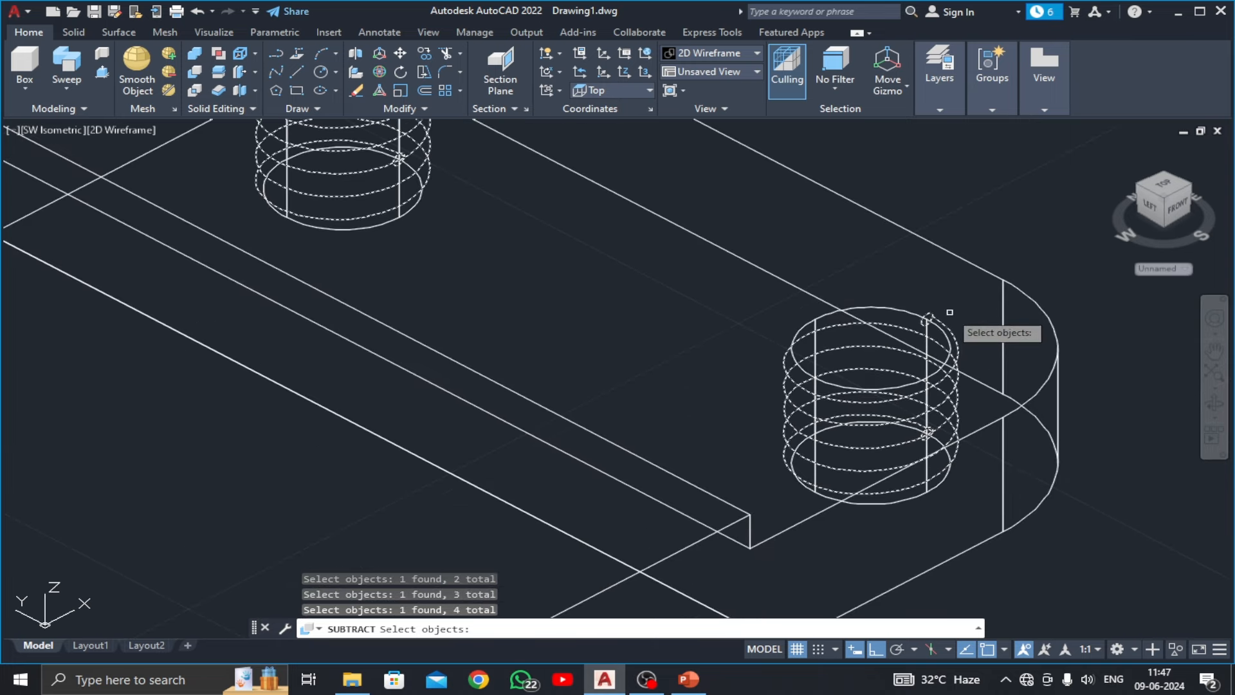
pyautogui.press('Return')
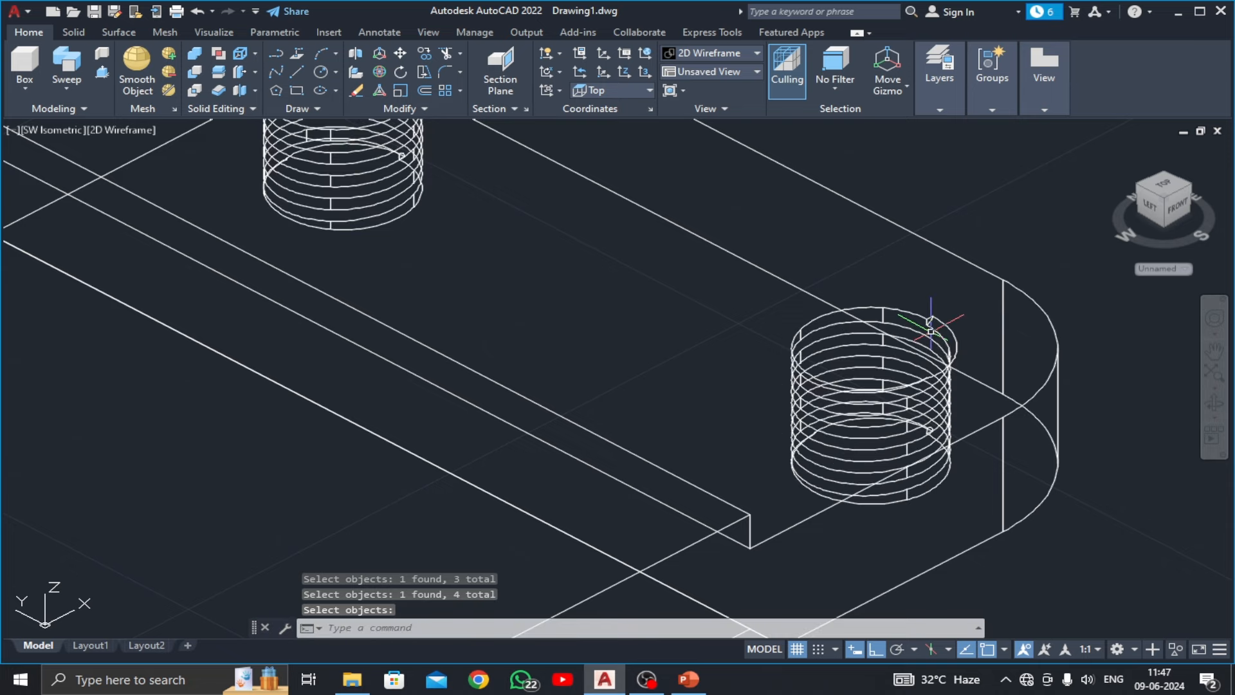
pyautogui.scroll(-4, 929, 334)
pyautogui.moveTo(858, 436); pyautogui.dragTo(870, 407, button='middle')
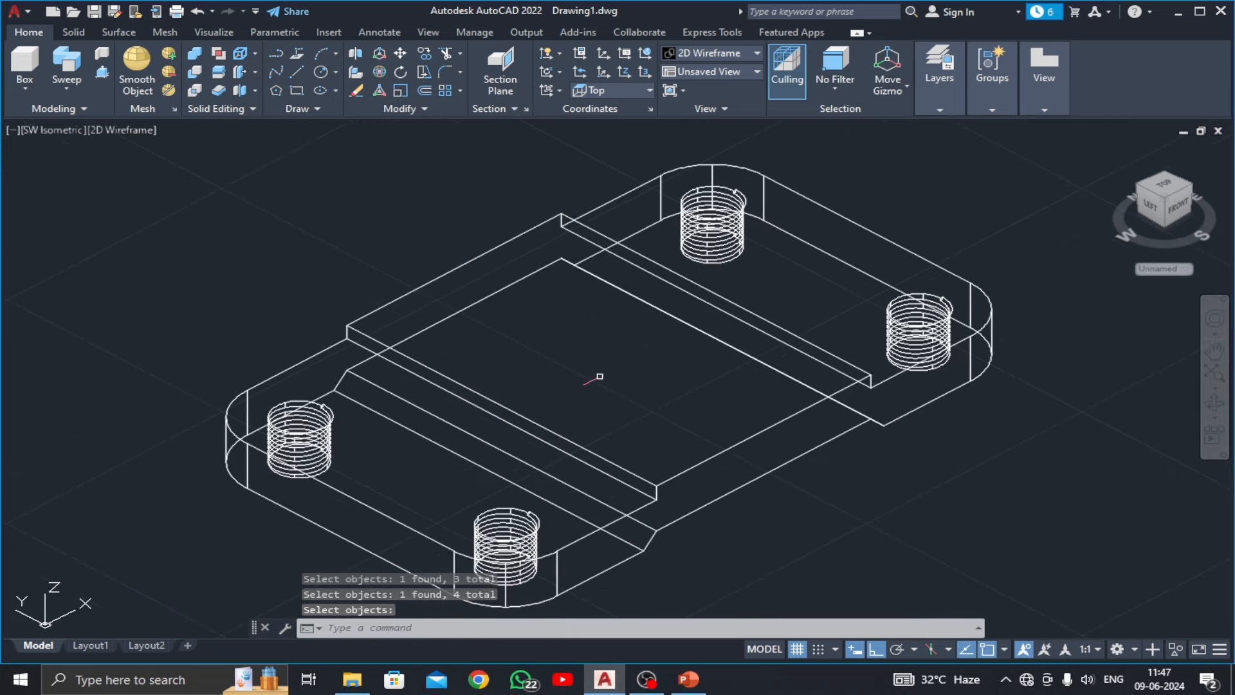
# Display the plate in the Realistic visual style and orbit it to a lower angle to inspect its threaded holes and stepped side profile
pyautogui.click(121, 132)
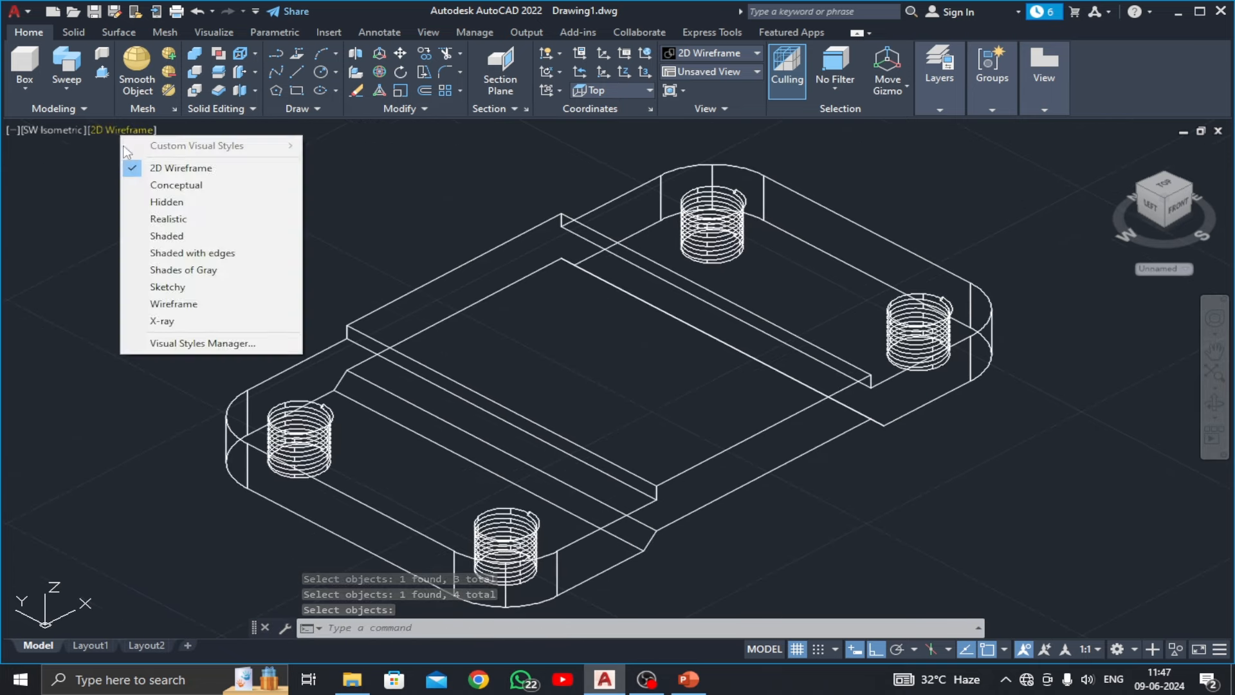
pyautogui.click(133, 215)
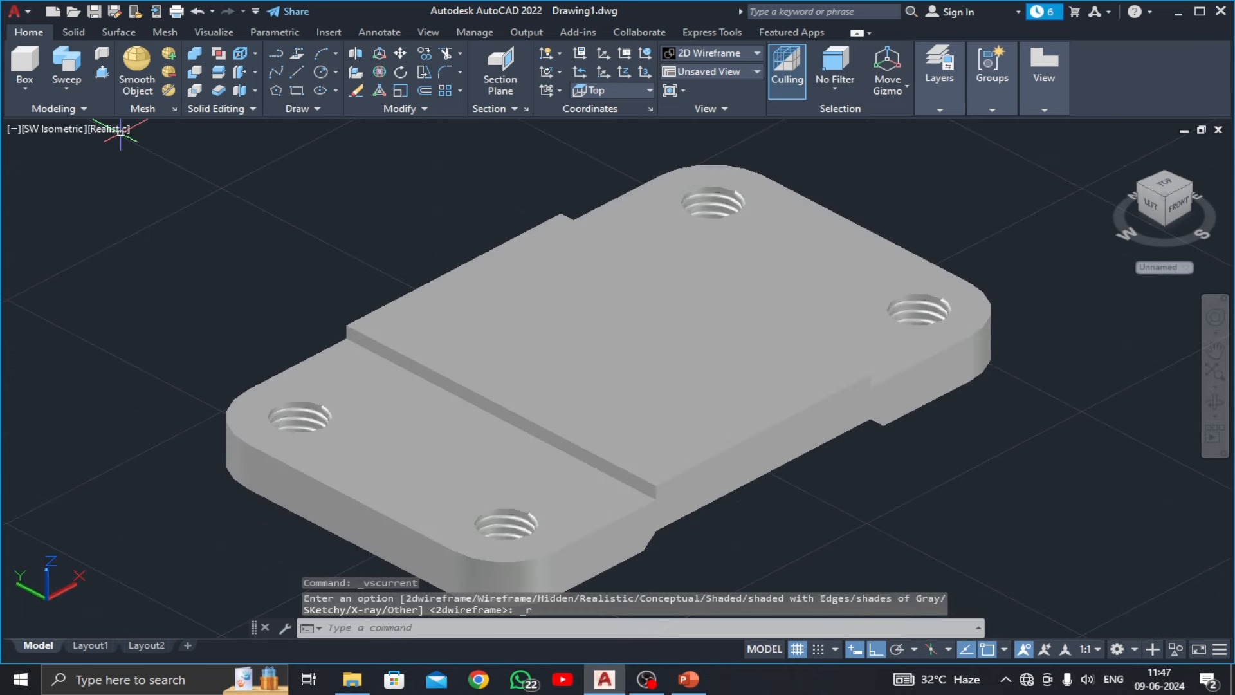
pyautogui.click(1215, 403)
pyautogui.moveTo(684, 344)
pyautogui.mouseDown()
pyautogui.moveTo(646, 497)
pyautogui.moveTo(656, 405)
pyautogui.moveTo(733, 461)
pyautogui.moveTo(693, 370)
pyautogui.moveTo(656, 384)
pyautogui.moveTo(620, 460)
pyautogui.moveTo(499, 431)
pyautogui.moveTo(528, 535)
pyautogui.mouseUp()
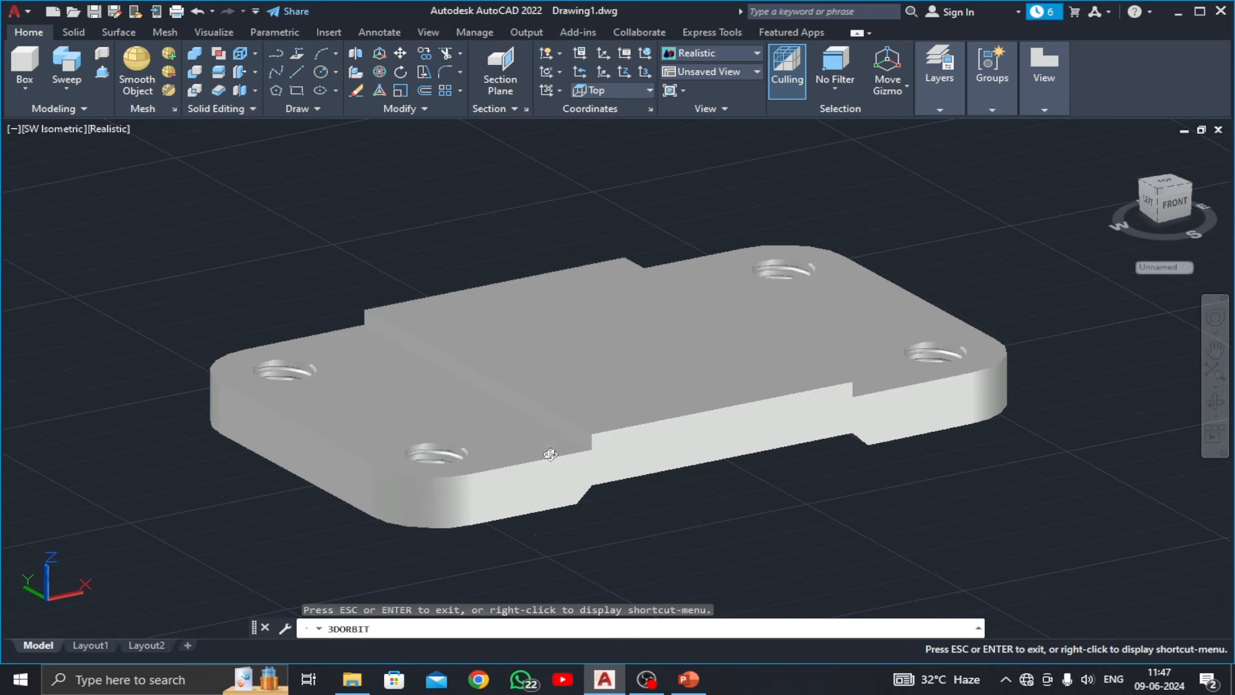
pyautogui.press('Escape')
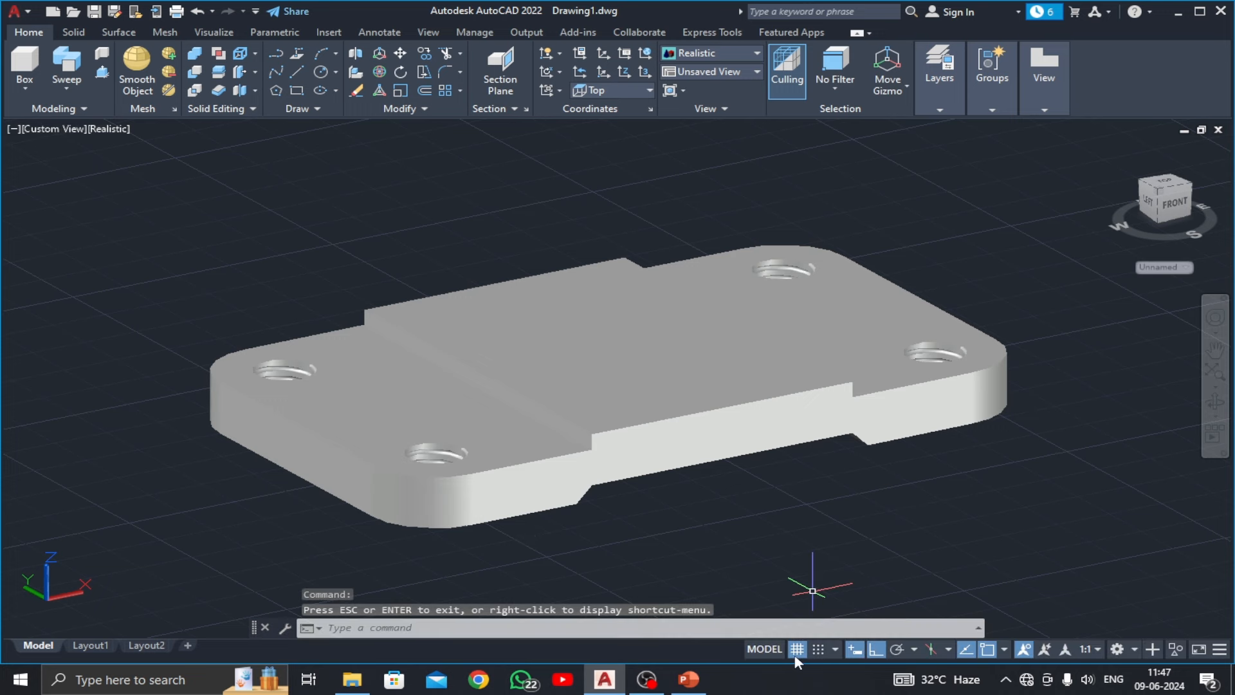
# Turn off the drawing grid and restore the SW Isometric view of the plate
pyautogui.click(797, 650)
pyautogui.click(40, 133)
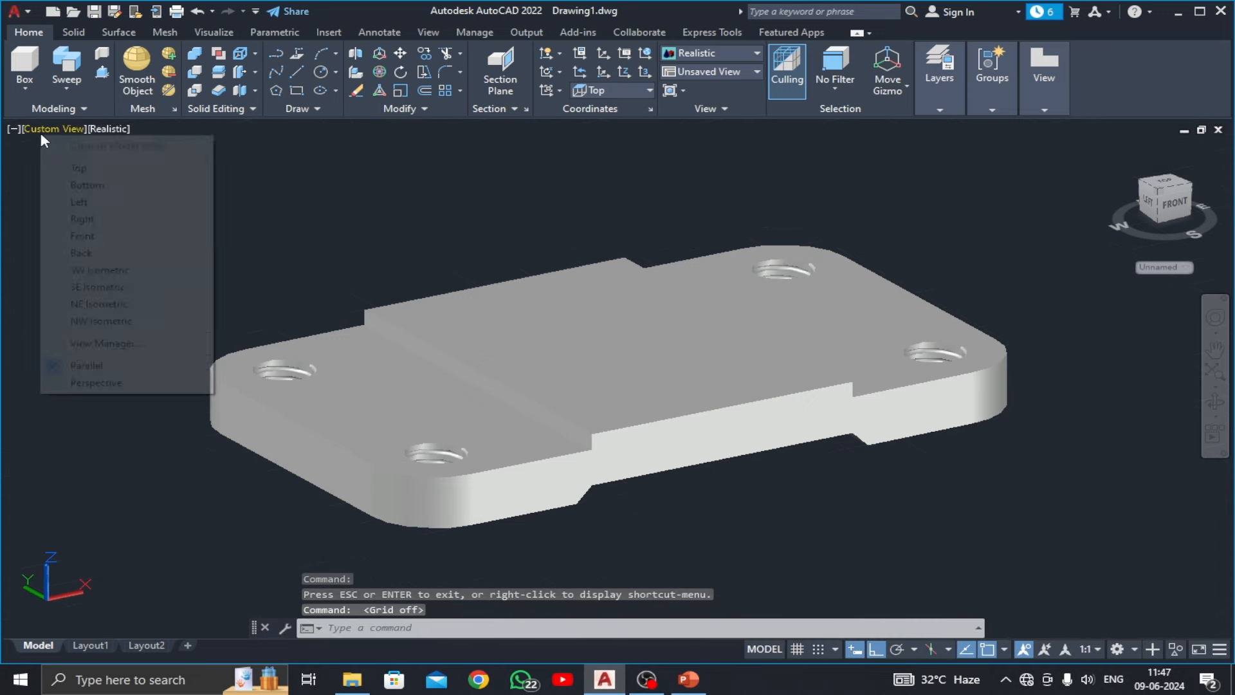
pyautogui.click(71, 269)
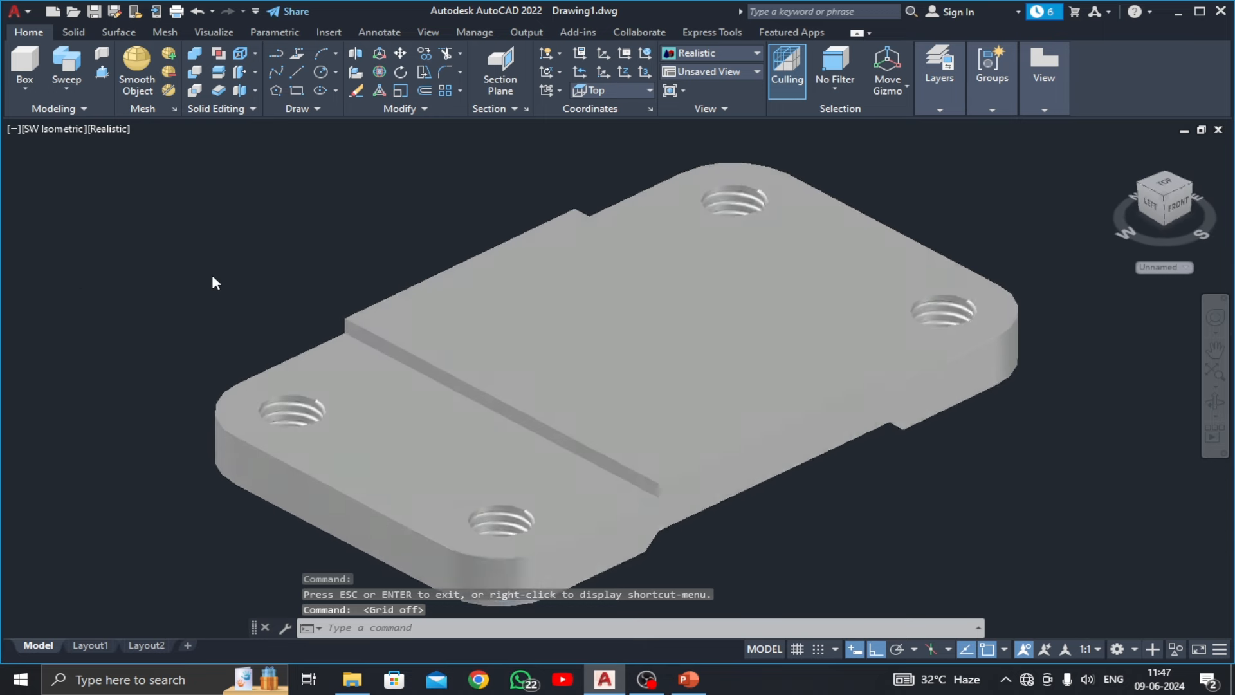
# Switch to the Top view in the 2D Wireframe visual style with the whole plate in sight
pyautogui.click(51, 128)
pyautogui.click(88, 168)
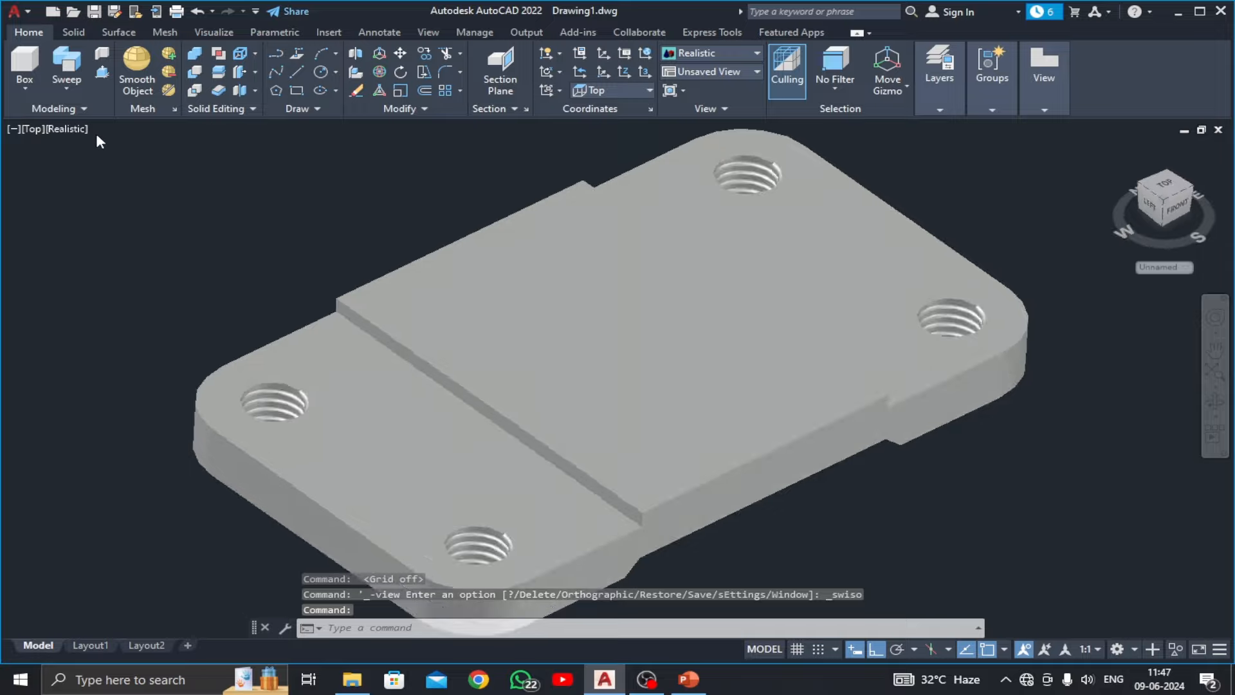
pyautogui.click(75, 129)
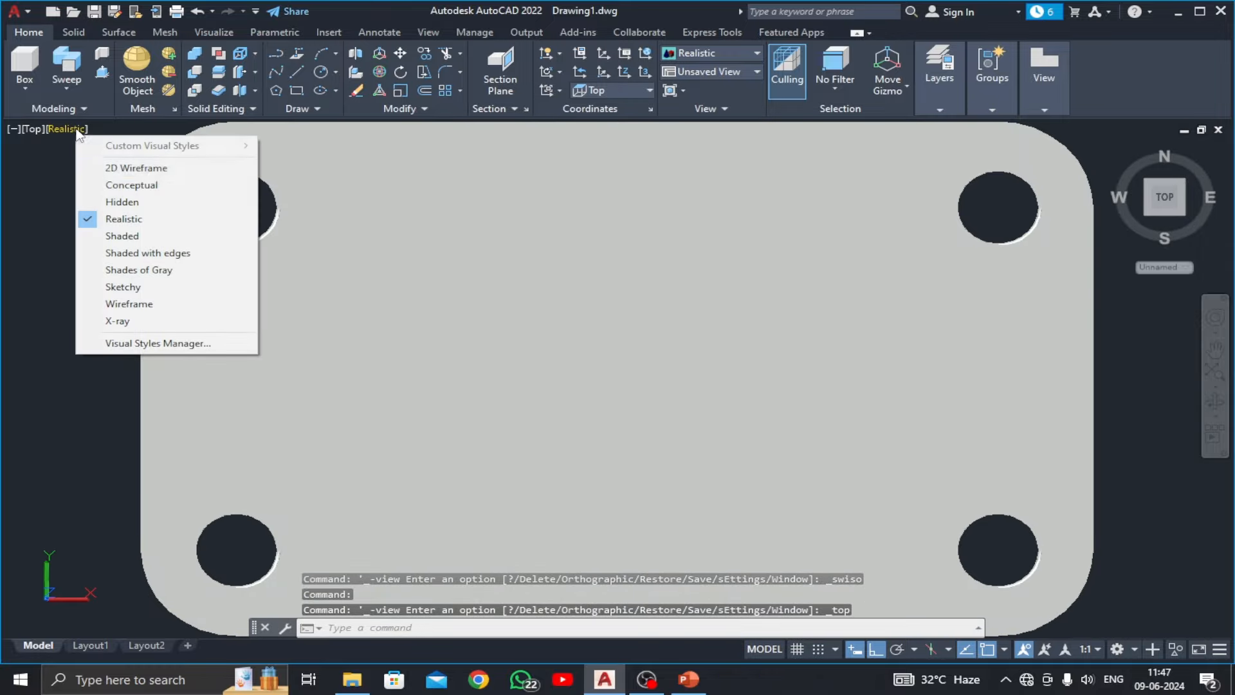
pyautogui.click(109, 169)
pyautogui.scroll(-3, 399, 302)
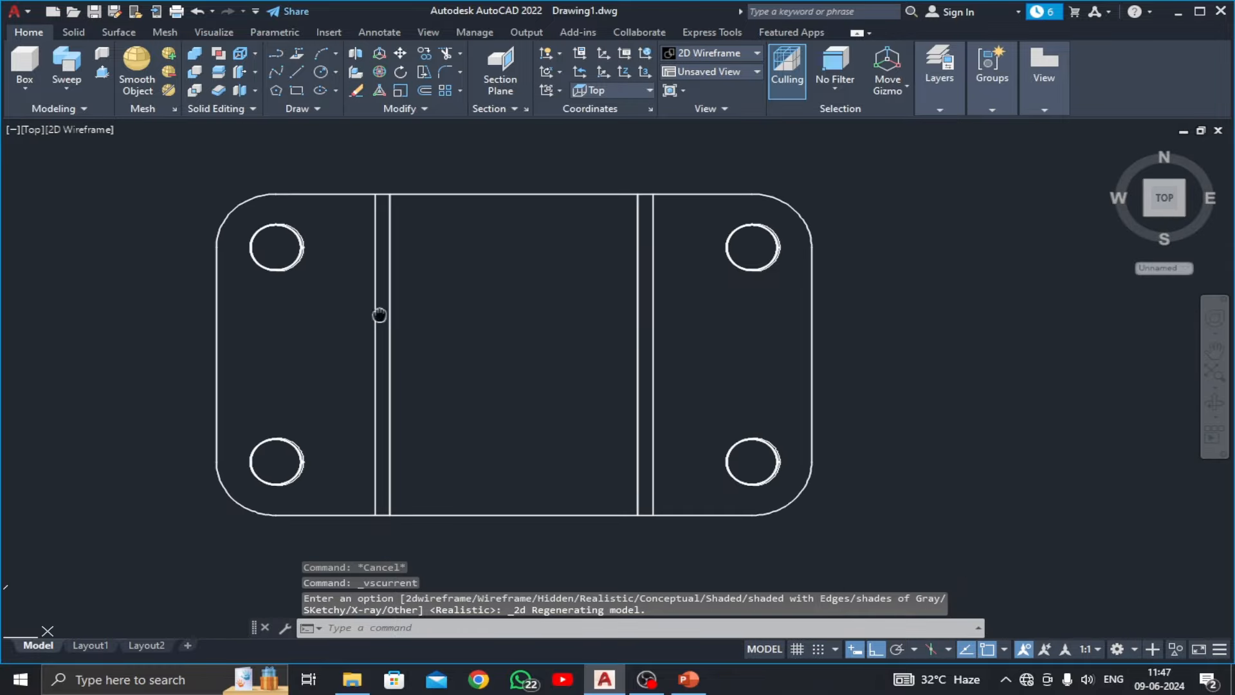
pyautogui.moveTo(379, 315); pyautogui.dragTo(422, 303, button='middle')
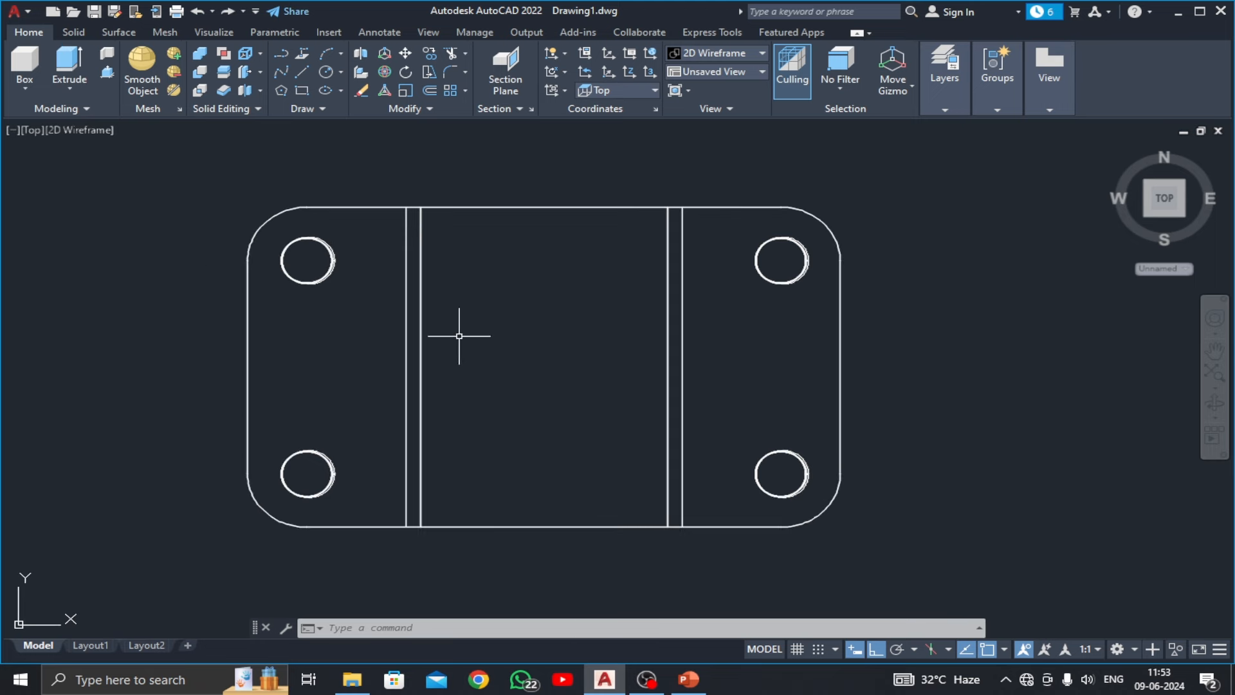
# Start a new block definition named Base and select the whole plate as its object
pyautogui.click(336, 32)
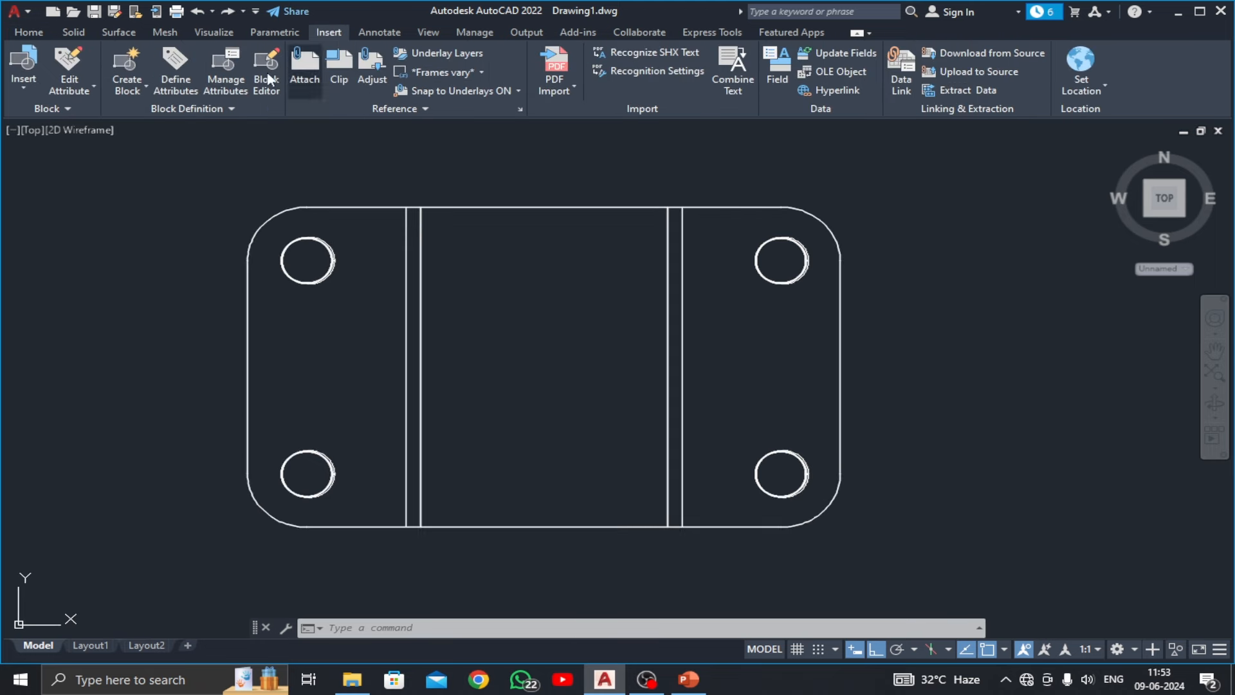
pyautogui.click(137, 89)
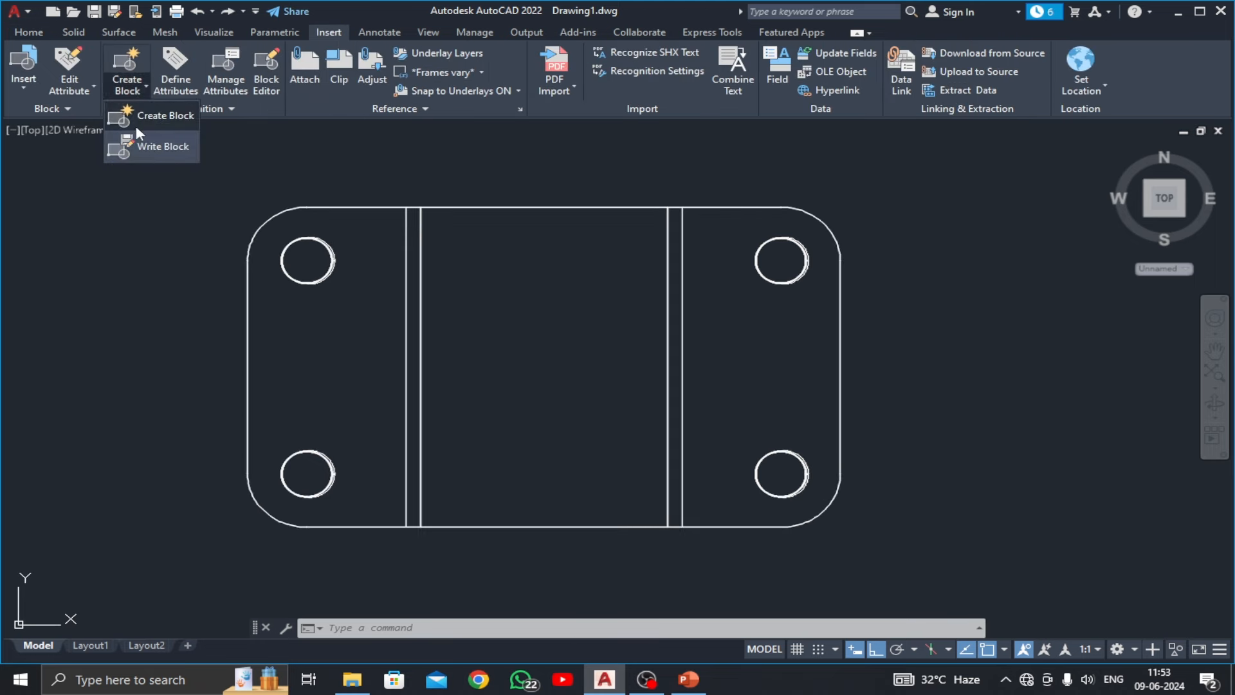
pyautogui.click(168, 117)
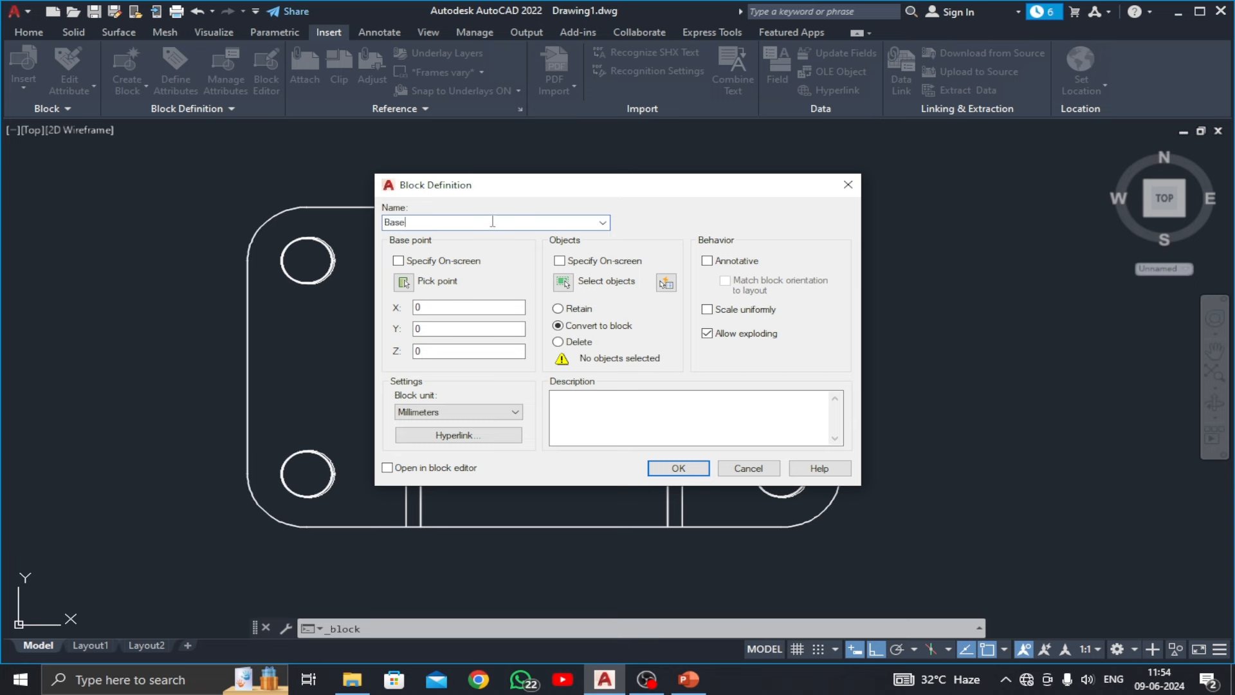
pyautogui.click(562, 283)
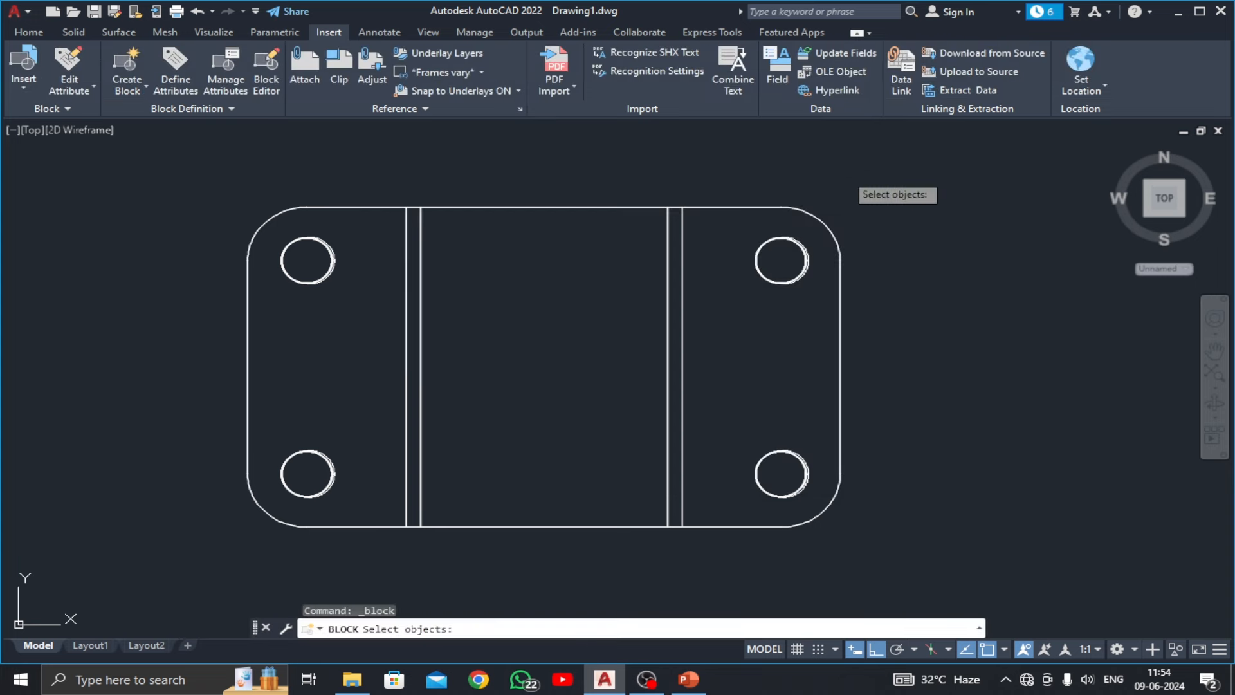
pyautogui.click(880, 170)
pyautogui.click(162, 593)
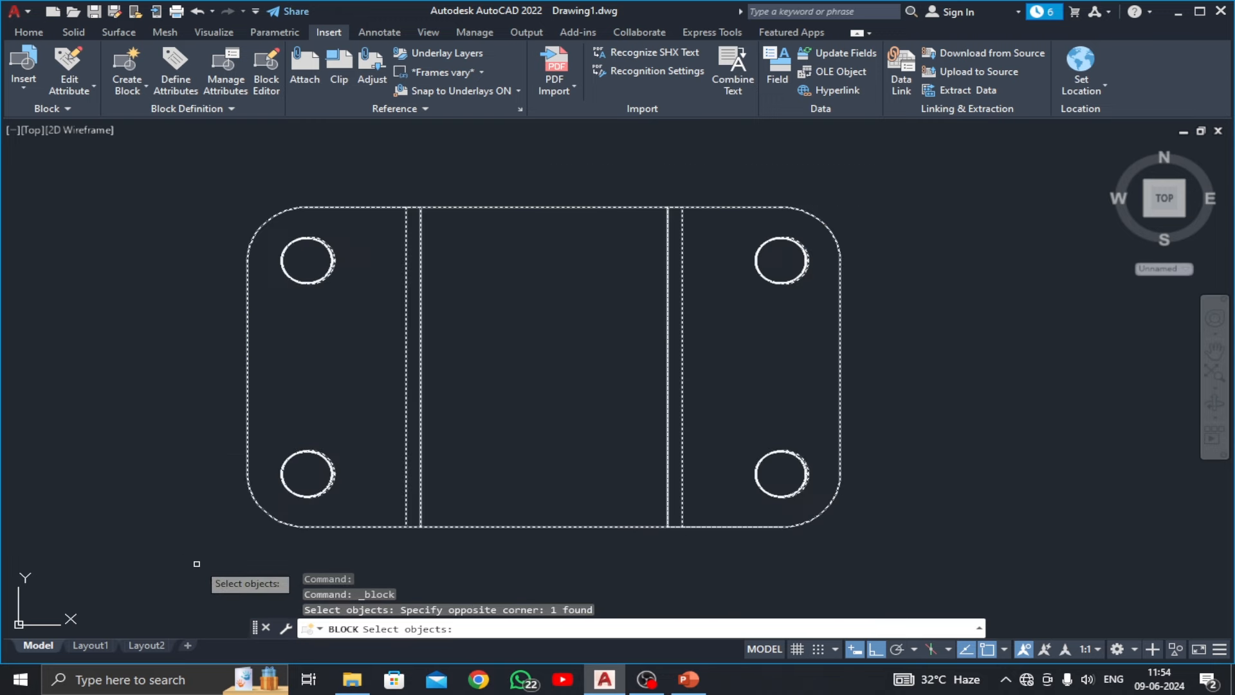
pyautogui.press('Return')
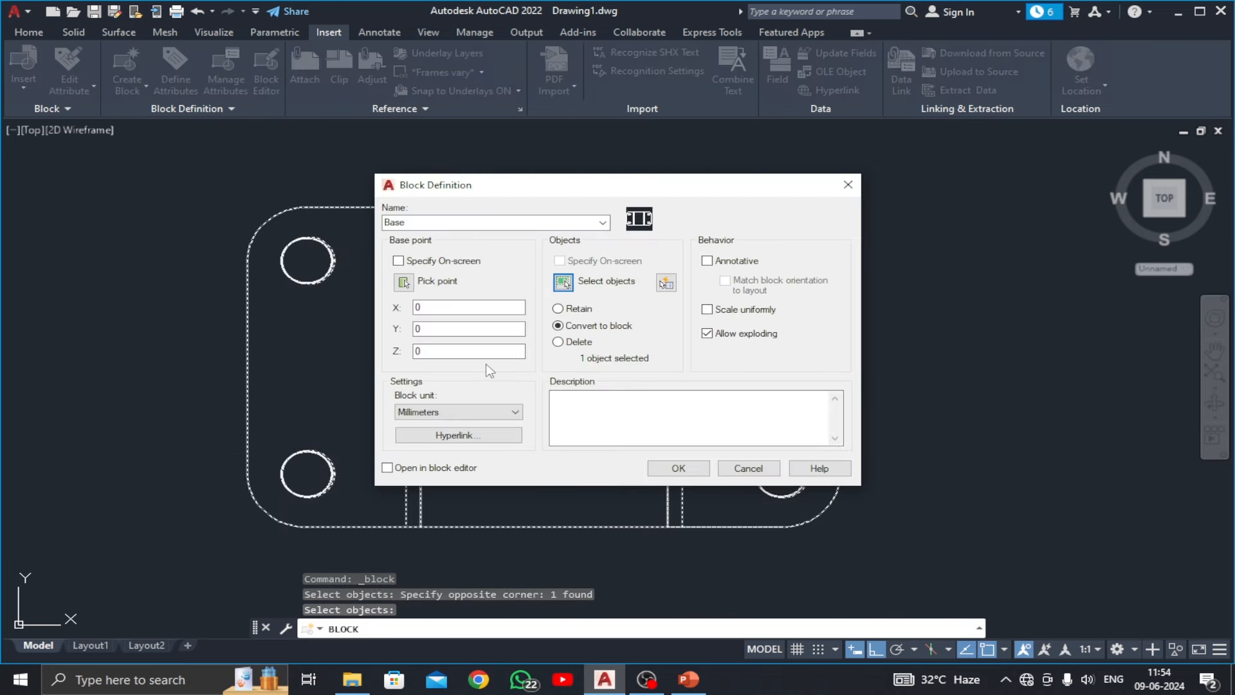
# Set the block's base point at the midpoint of the plate's upper long edge and create the block in millimeters
pyautogui.click(404, 283)
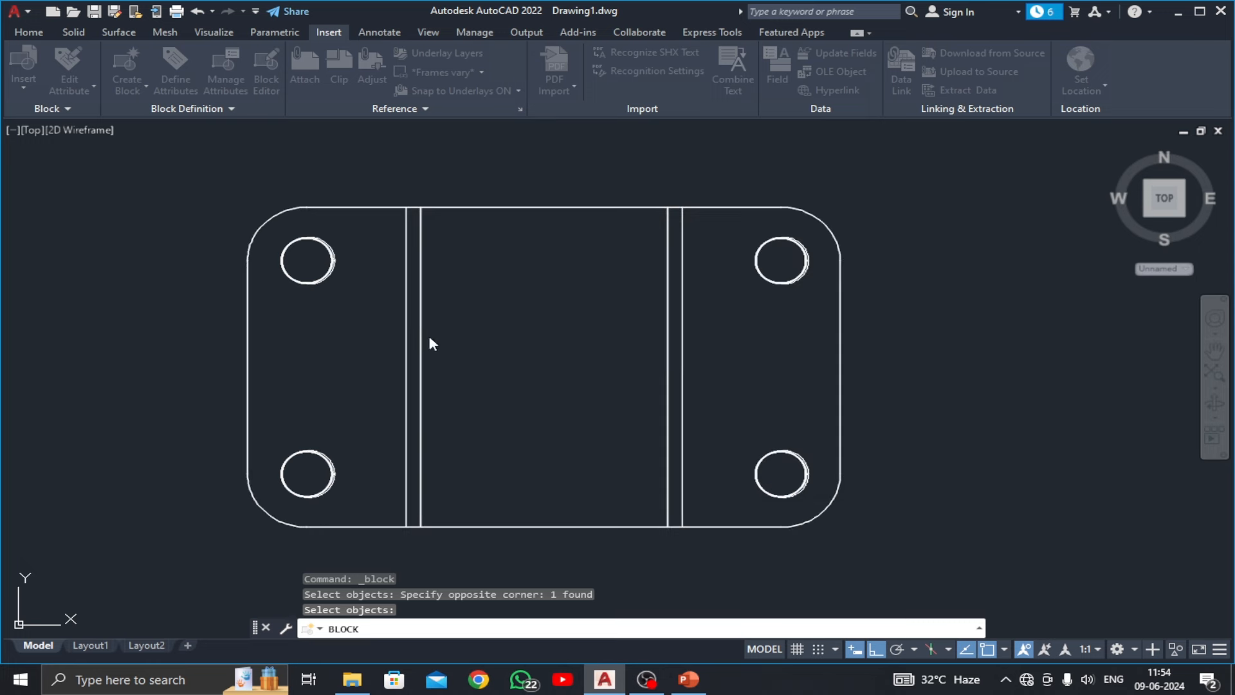
pyautogui.click(547, 208)
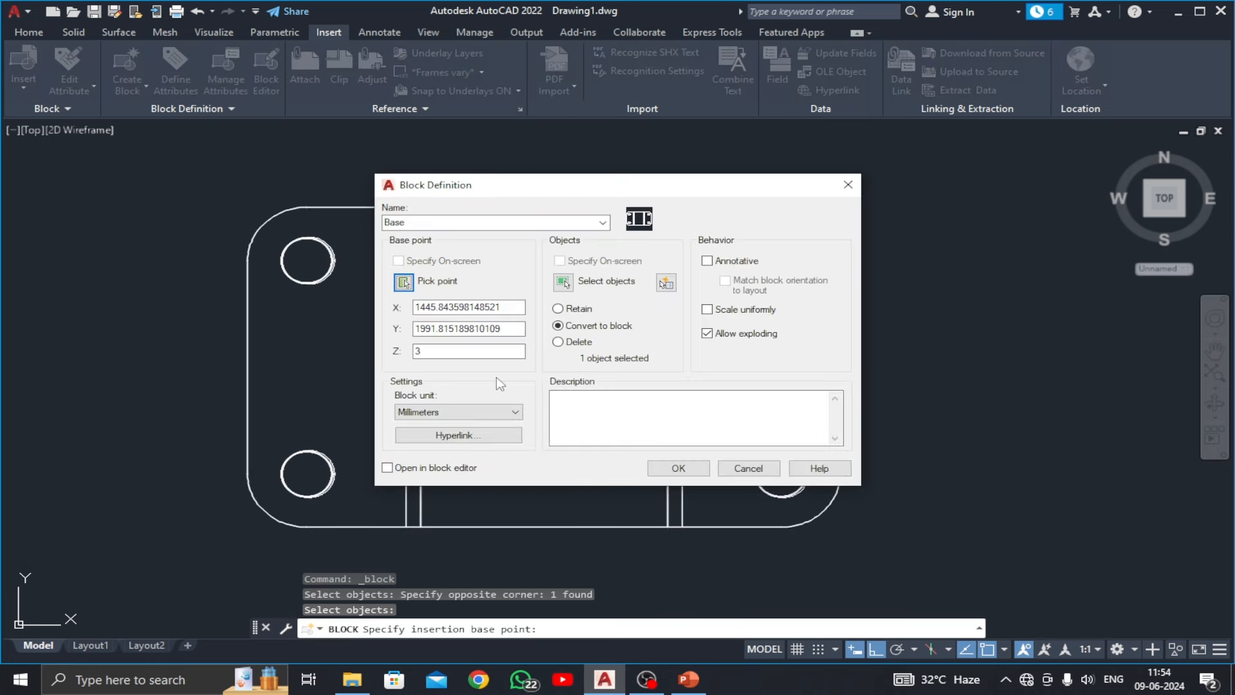
pyautogui.click(656, 470)
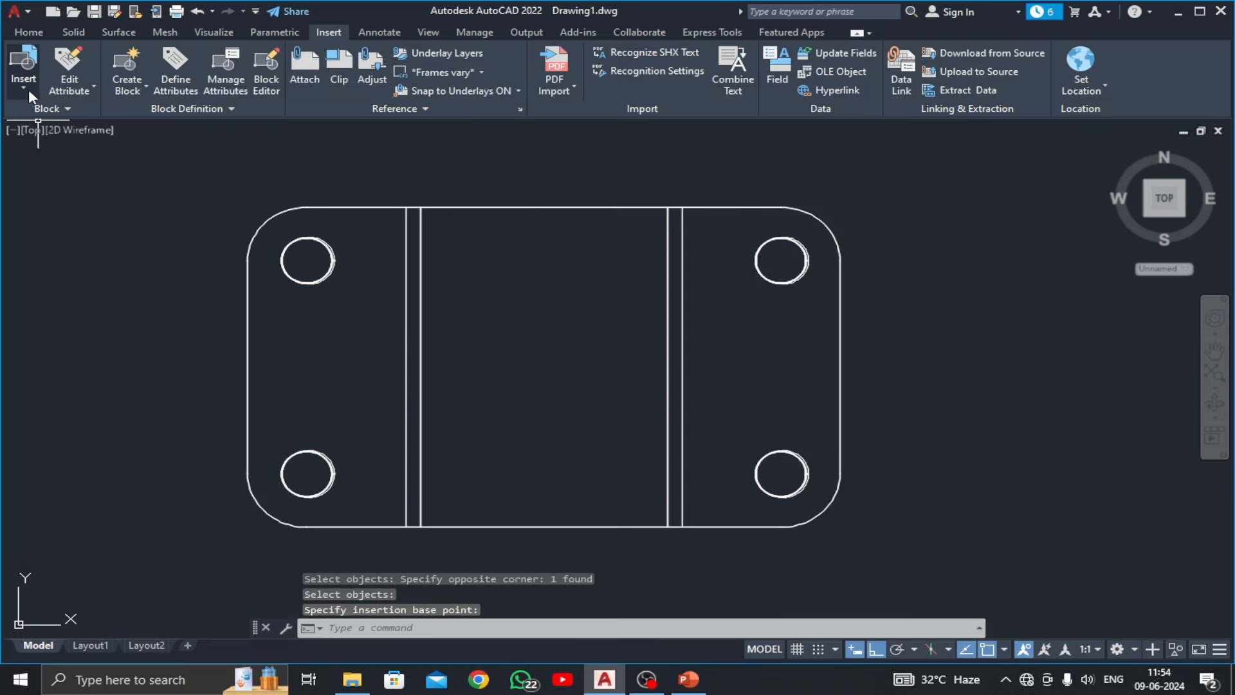
# Open the gallery of the drawing's blocks available for insertion
pyautogui.click(29, 95)
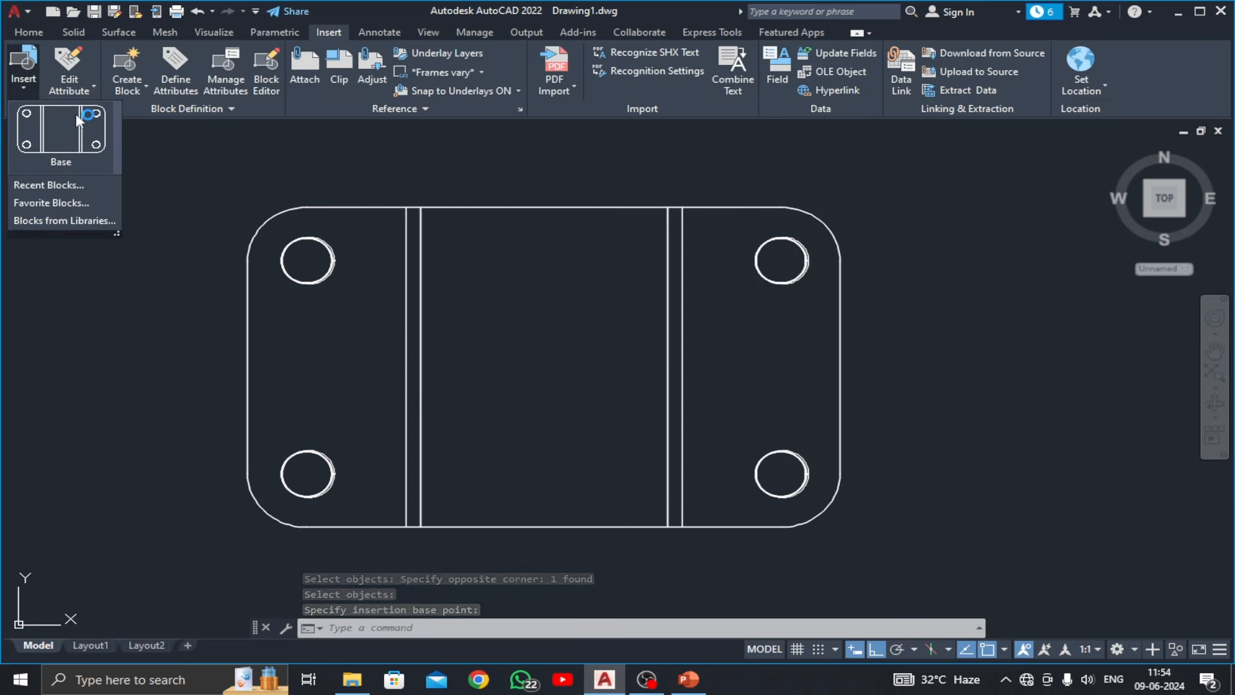